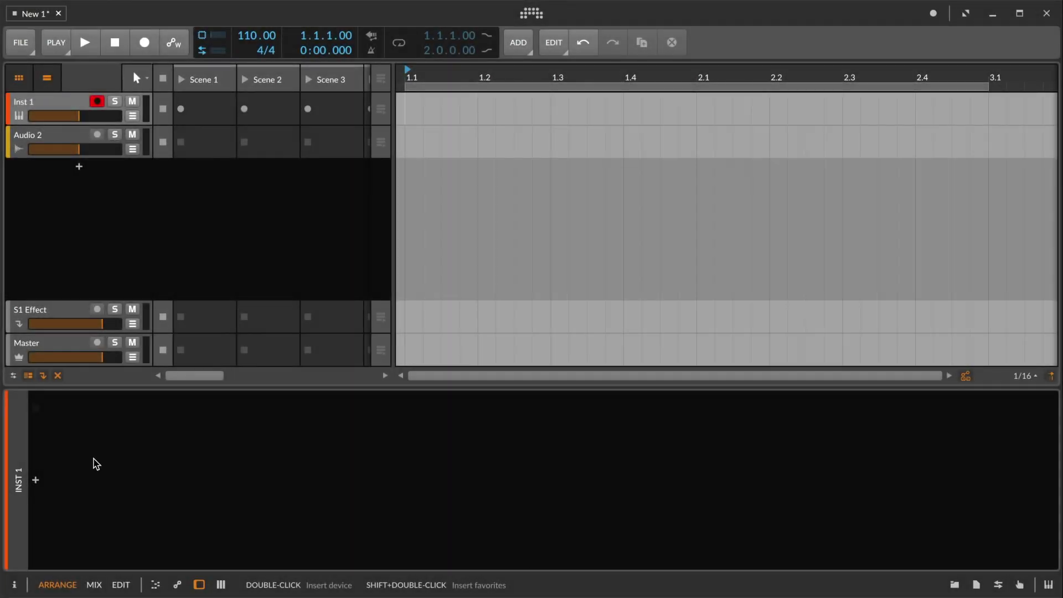
# Insert a Poly Grid instrument from The Grid category onto the Inst 1 track
pyautogui.click(36, 480)
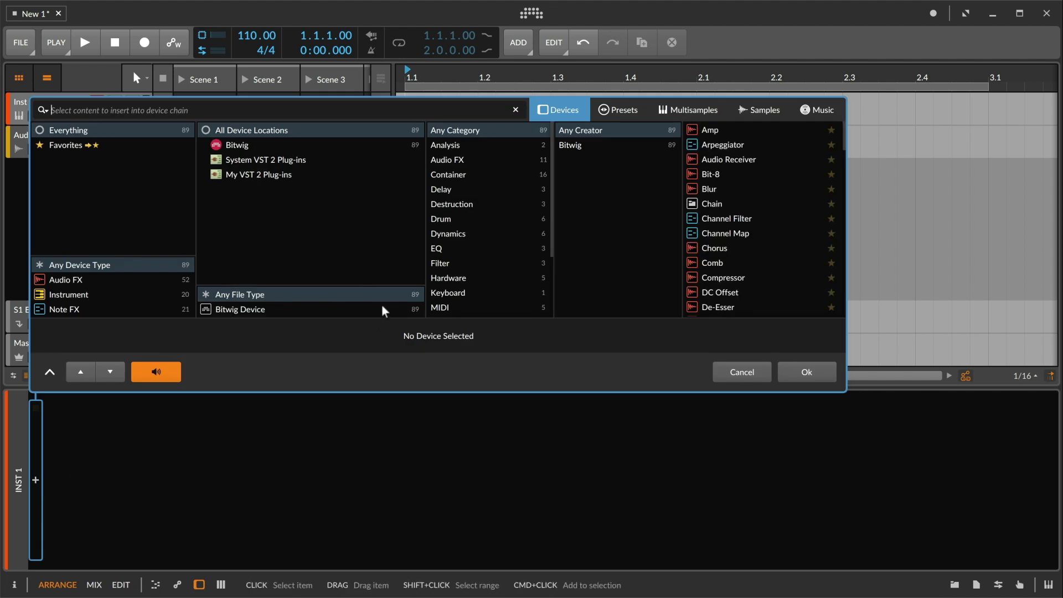
pyautogui.scroll(-3, 467, 277)
pyautogui.click(452, 294)
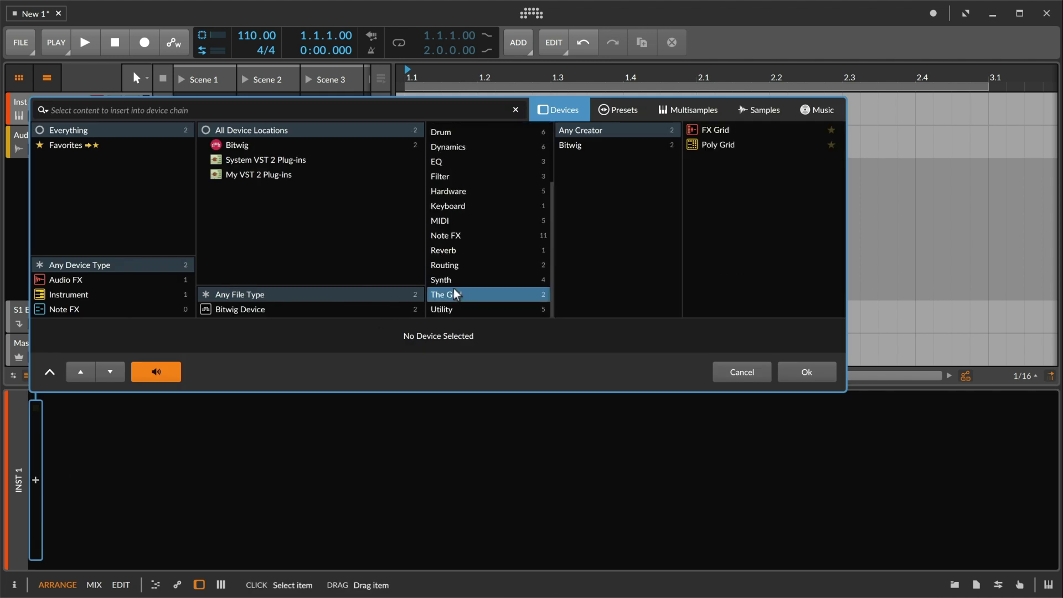
pyautogui.doubleClick(721, 142)
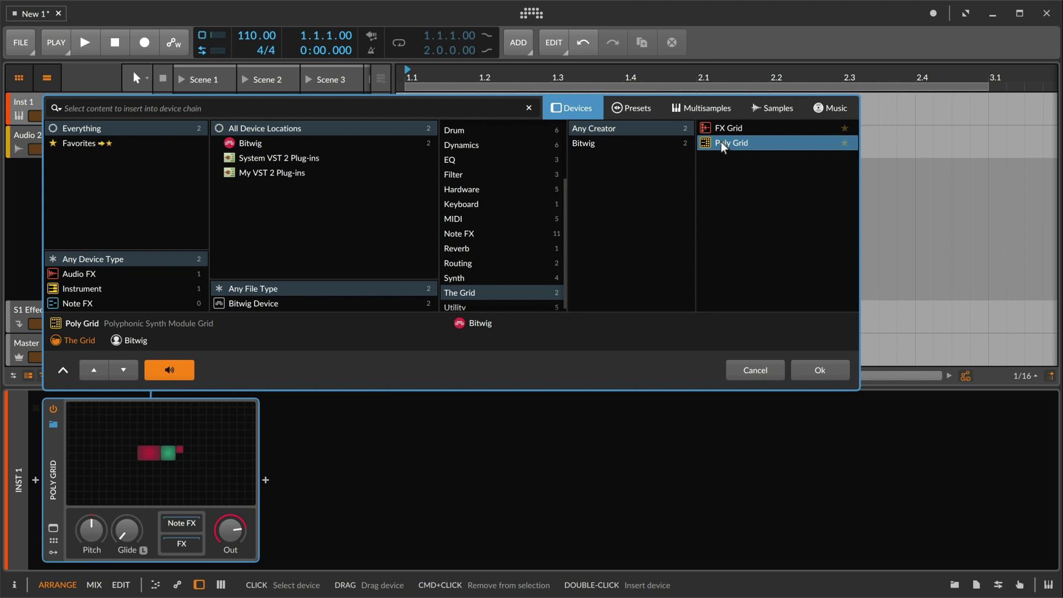
# Open the Poly Grid editor full-window and slow down the AR envelope's attack
pyautogui.doubleClick(164, 452)
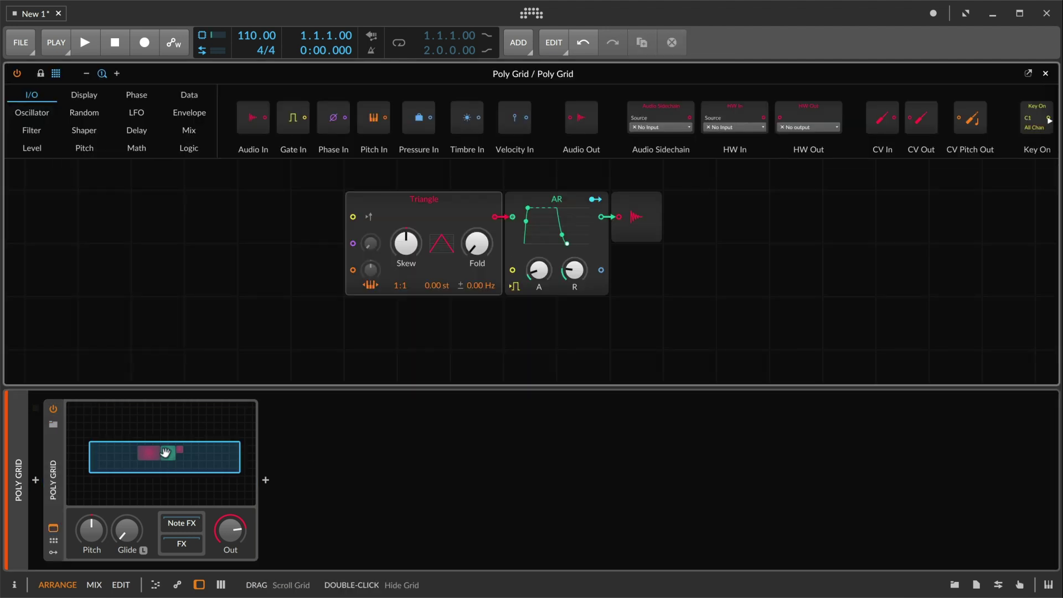
pyautogui.press('d')
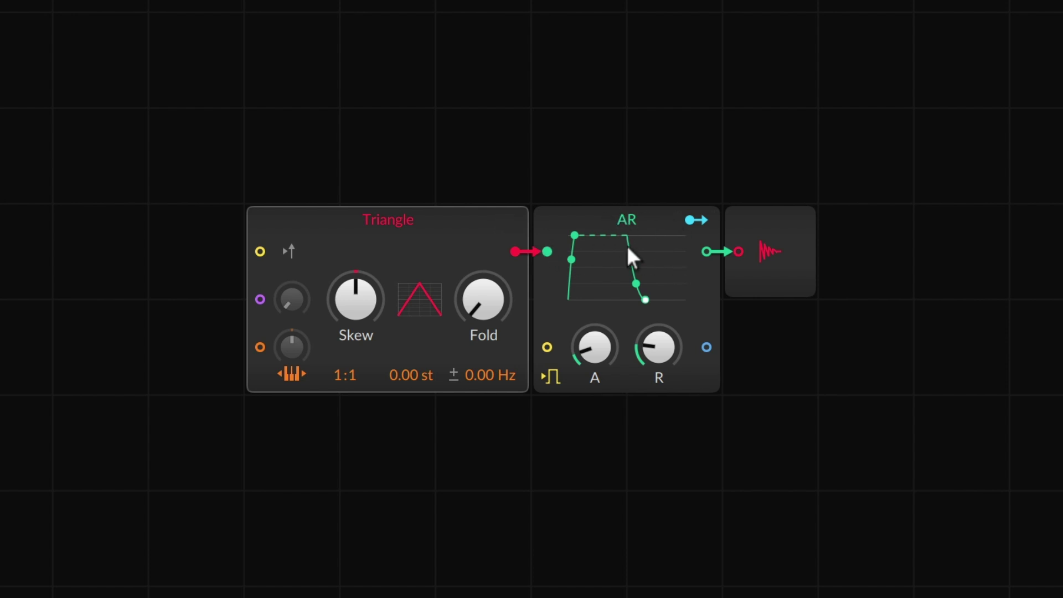
pyautogui.moveTo(609, 348); pyautogui.dragTo(609, 288)
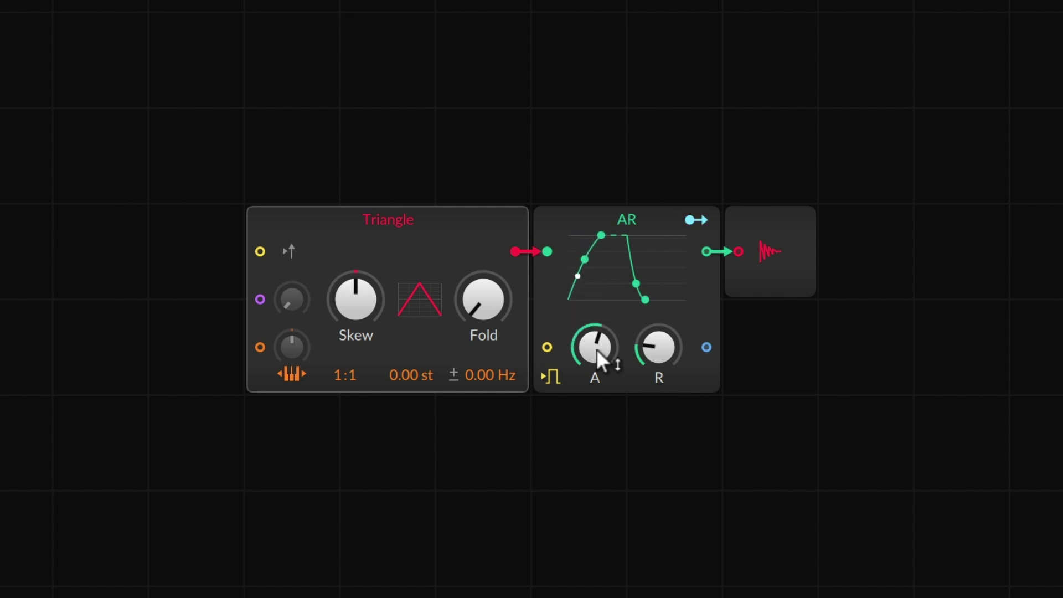
# Adjust the AR envelope's release and attack, and toggle its note-gate pre-cord off and back on
pyautogui.moveTo(660, 363)
pyautogui.mouseDown()
pyautogui.moveTo(660, 341)
pyautogui.moveTo(660, 357)
pyautogui.mouseUp()
pyautogui.moveTo(587, 368); pyautogui.dragTo(587, 383)
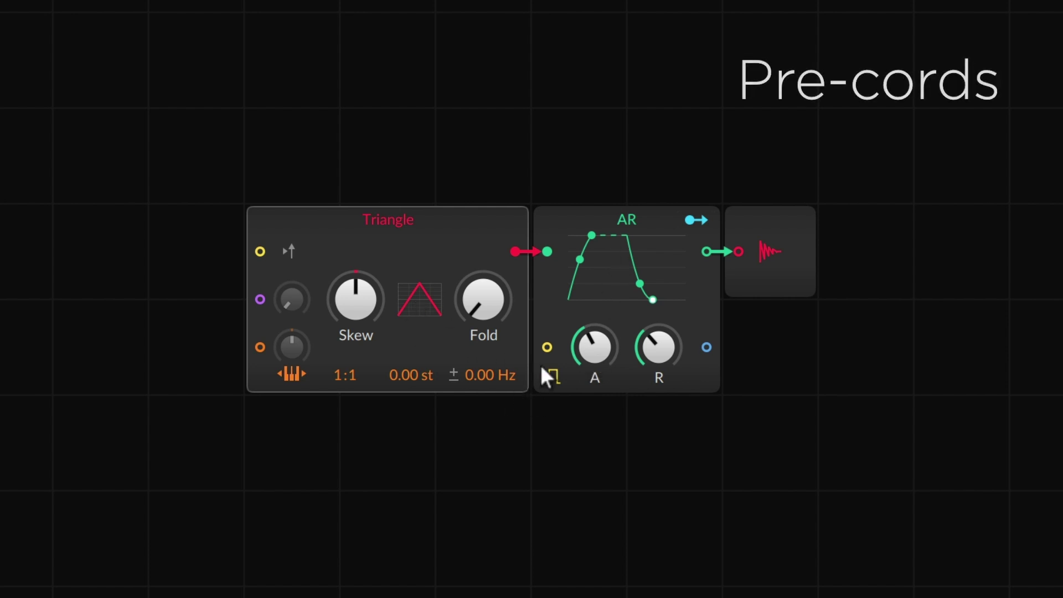
pyautogui.click(551, 378)
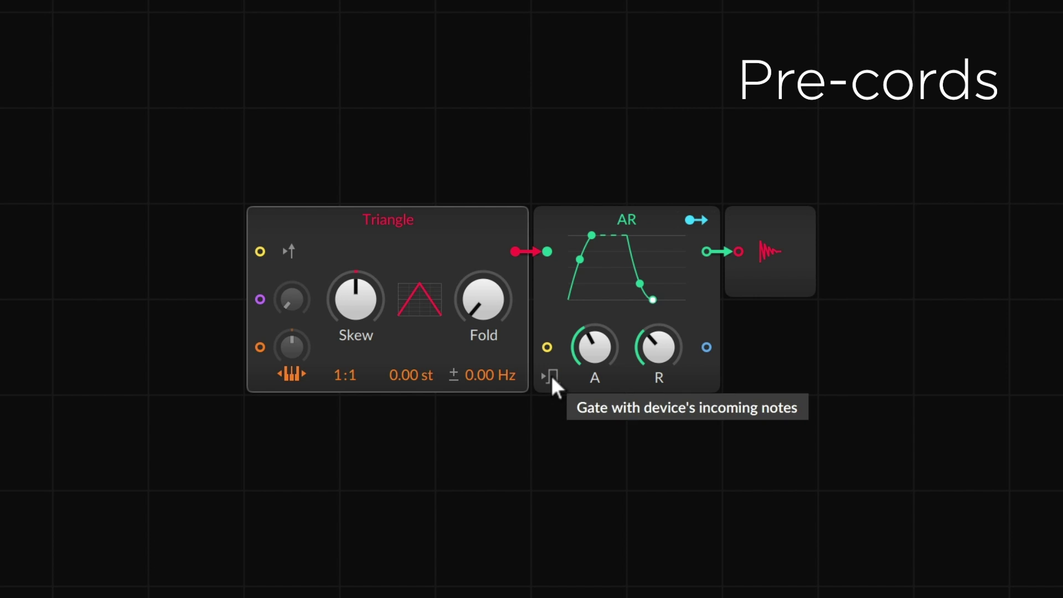
pyautogui.click(551, 378)
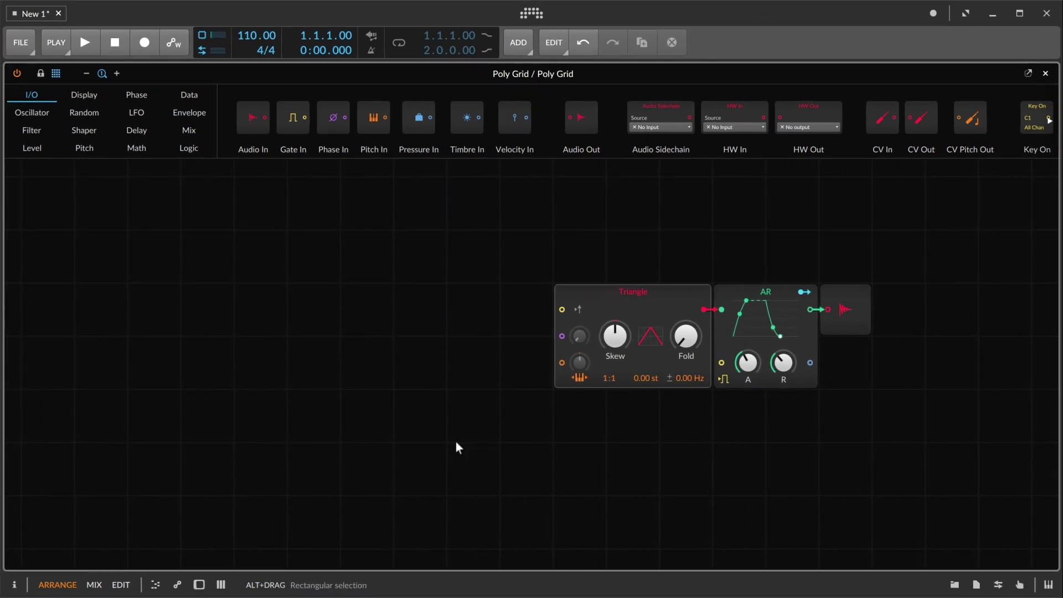
# Place an AD envelope module at the lower left of the canvas
pyautogui.click(190, 113)
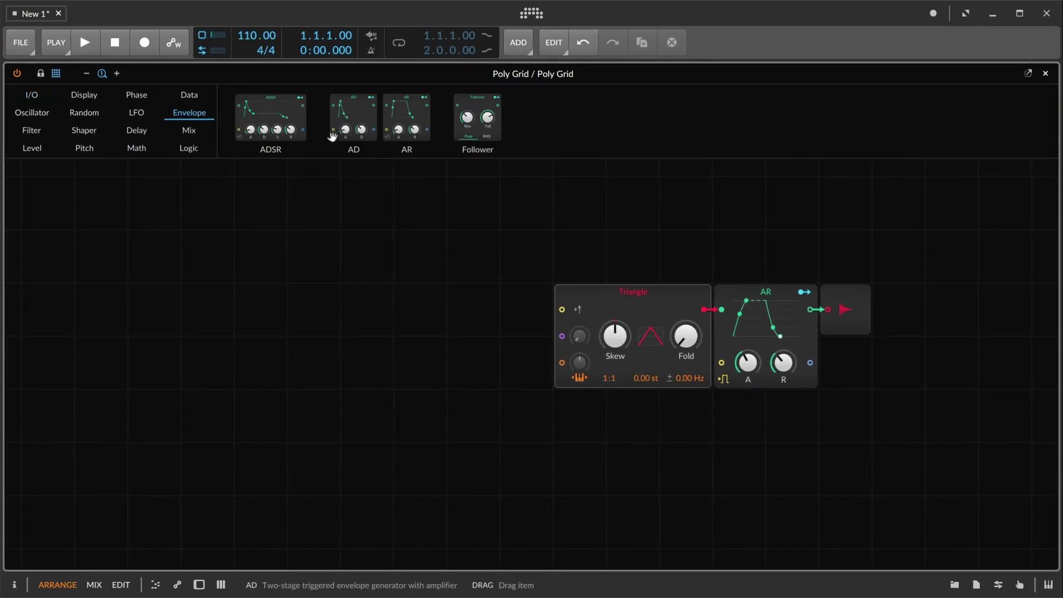
pyautogui.moveTo(353, 117); pyautogui.dragTo(219, 357)
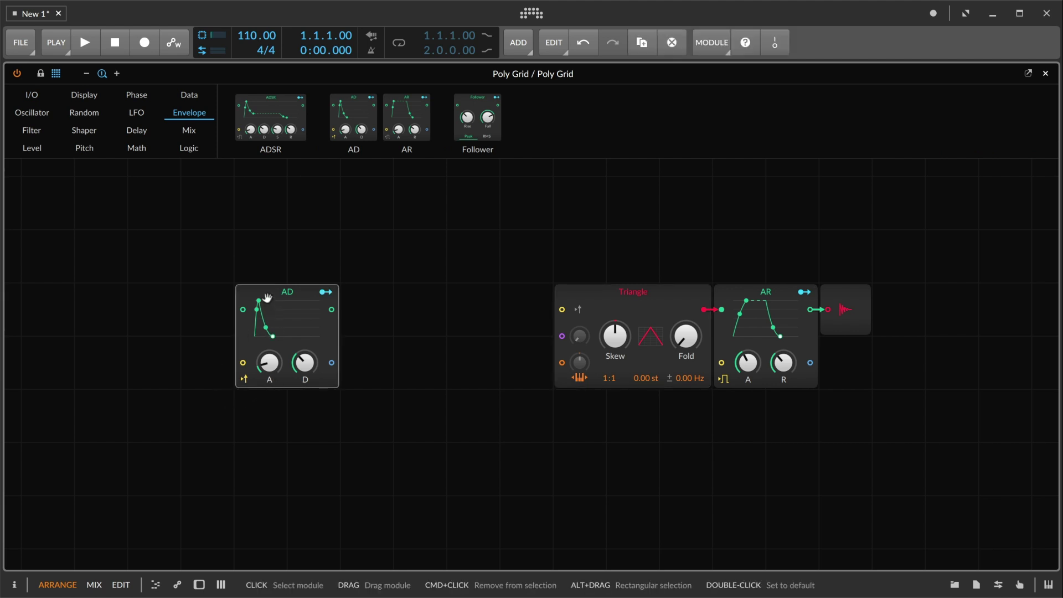
pyautogui.moveTo(282, 295); pyautogui.dragTo(178, 400)
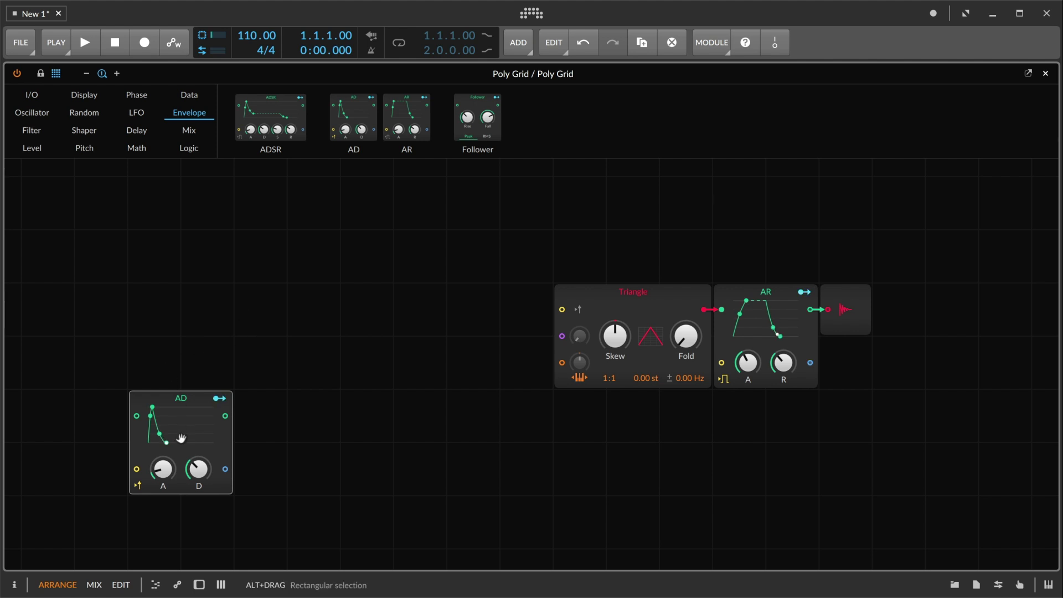
# Set the AD envelope's attack to 593 ms and place an LFO module above it
pyautogui.moveTo(161, 450); pyautogui.dragTo(149, 451)
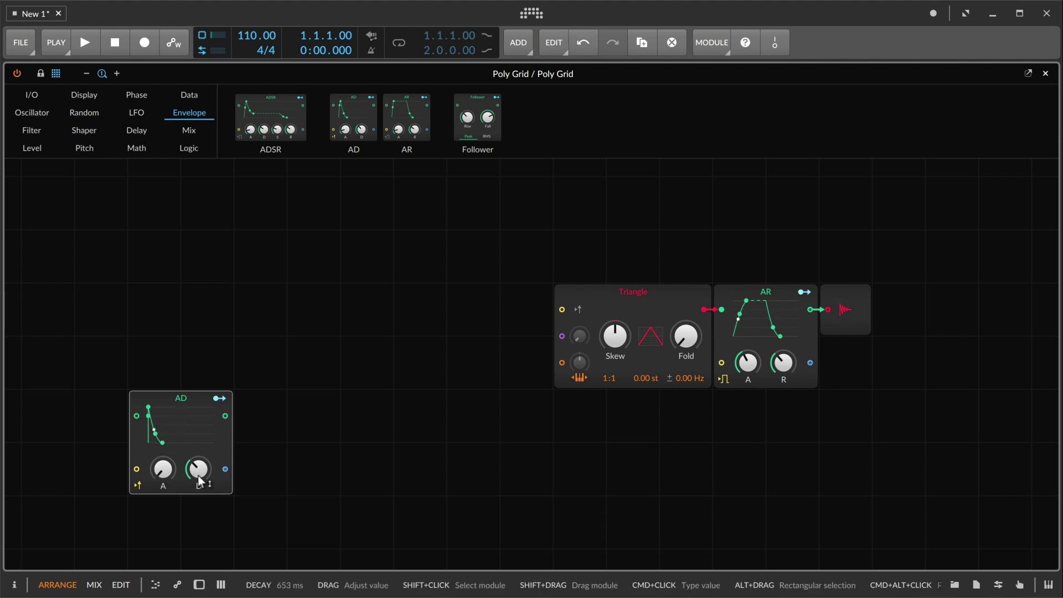
pyautogui.moveTo(162, 476)
pyautogui.mouseDown()
pyautogui.moveTo(163, 437)
pyautogui.moveTo(163, 504)
pyautogui.moveTo(163, 471)
pyautogui.mouseUp()
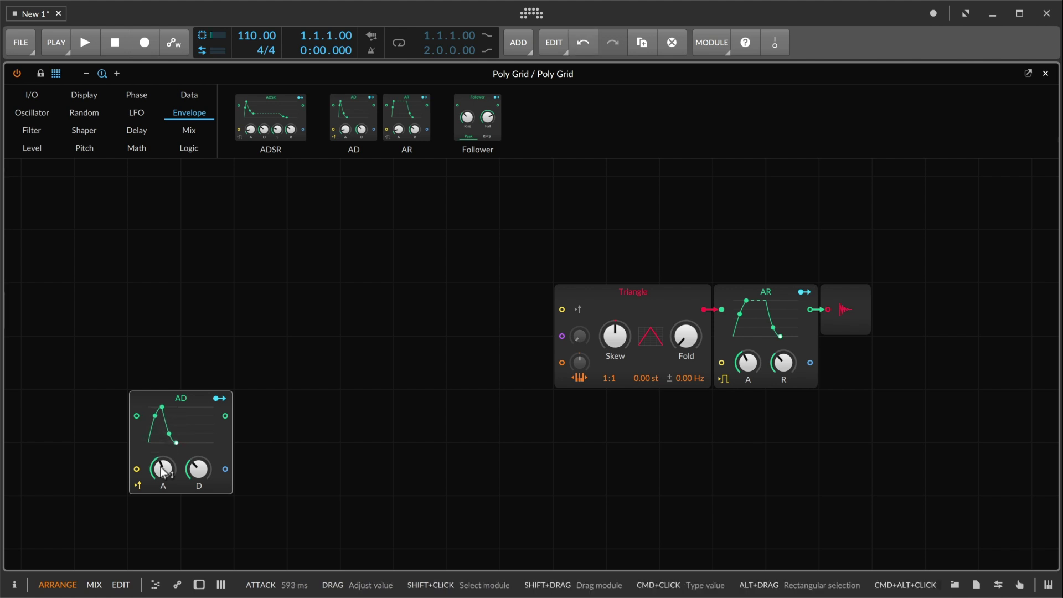
pyautogui.click(140, 113)
pyautogui.moveTo(271, 117); pyautogui.dragTo(144, 274)
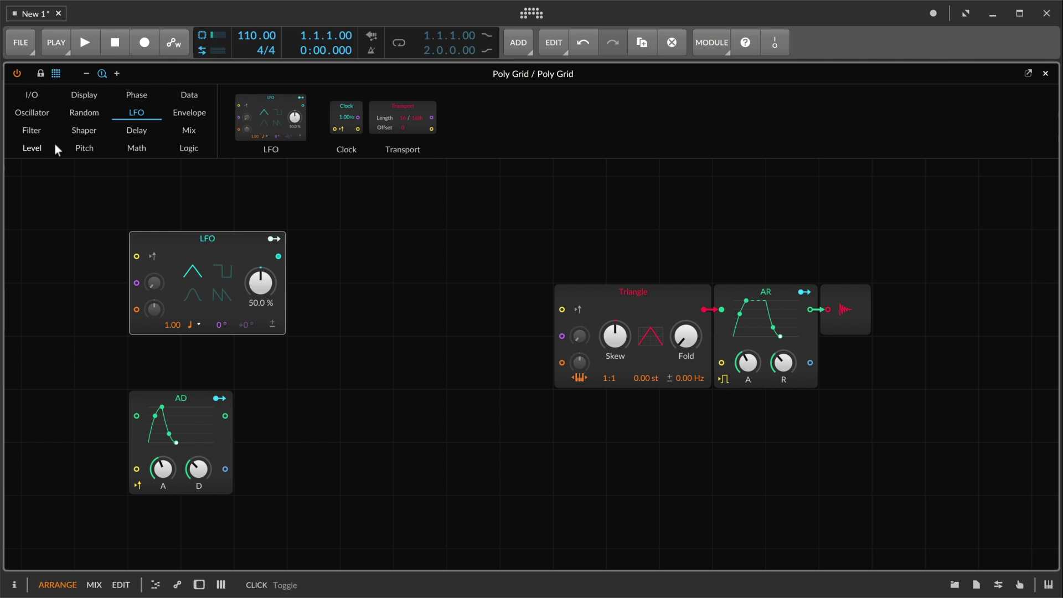
# Add an oscilloscope fed by the LFO output and set it to Slow mode
pyautogui.click(85, 95)
pyautogui.moveTo(537, 113); pyautogui.dragTo(427, 250)
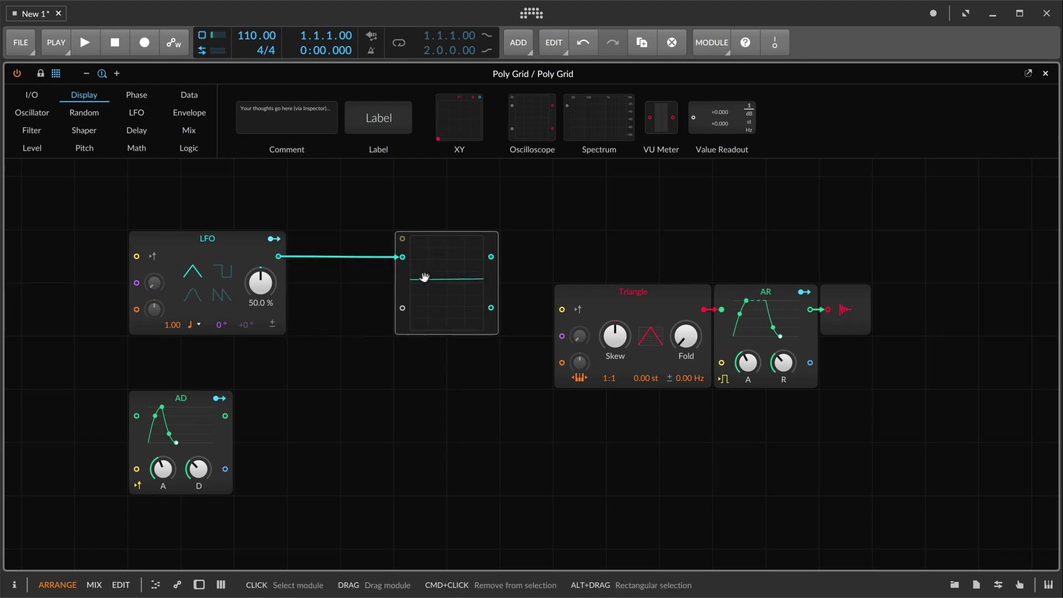
pyautogui.press('i')
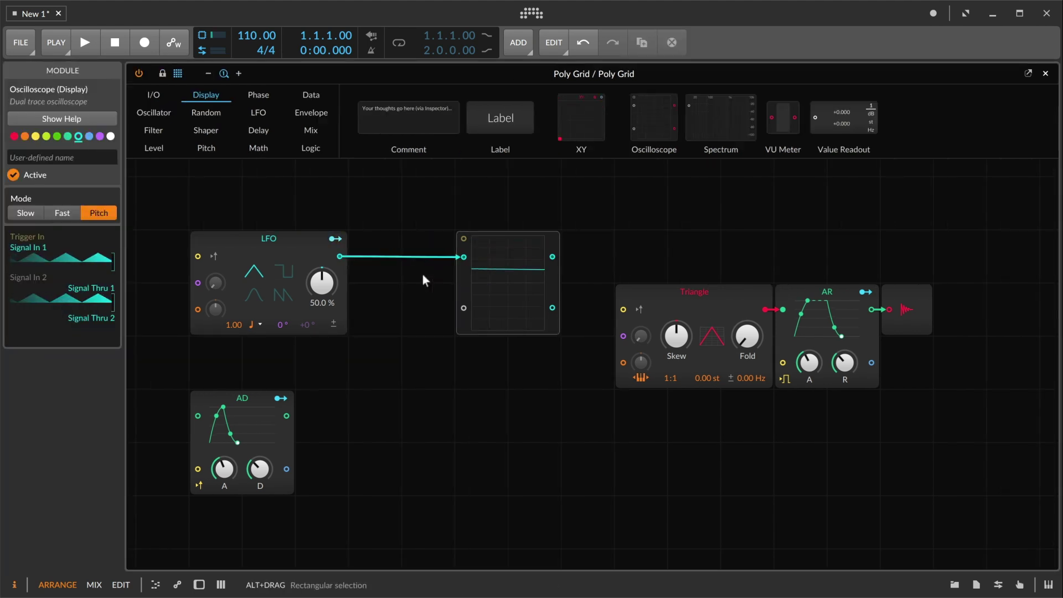
pyautogui.click(35, 216)
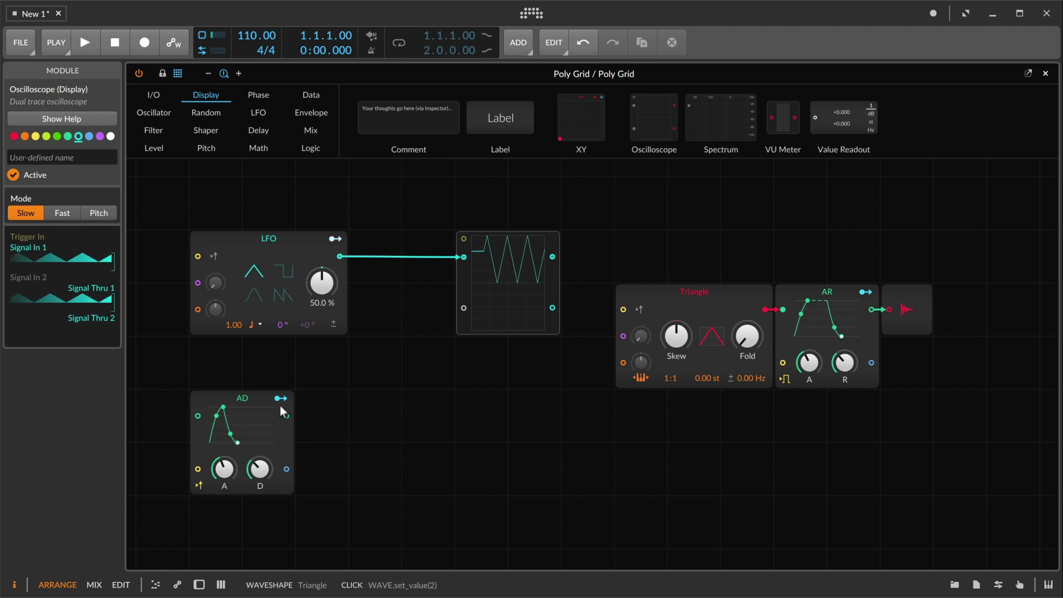
# Cable the AD envelope into the scope's second input, colour the LFO yellow, and zero the AD attack
pyautogui.moveTo(286, 468); pyautogui.dragTo(464, 309)
pyautogui.click(233, 248)
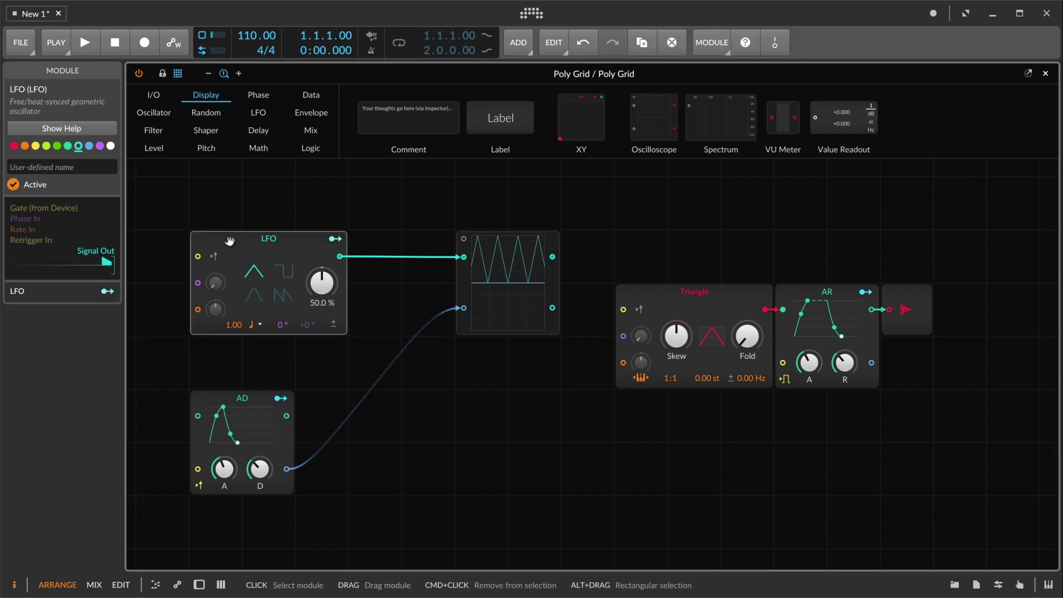
pyautogui.click(35, 146)
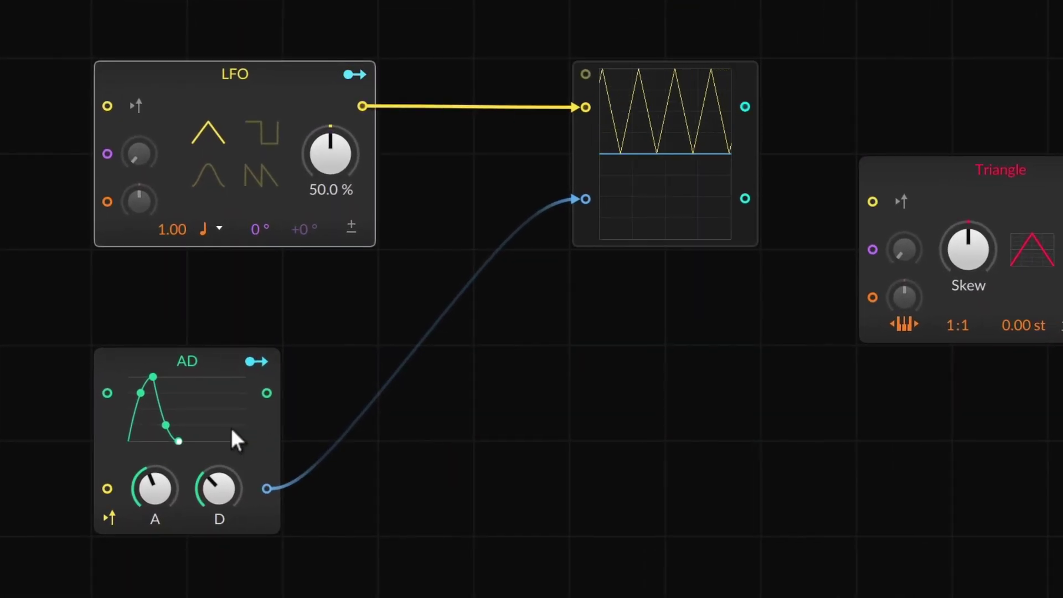
pyautogui.press('space')
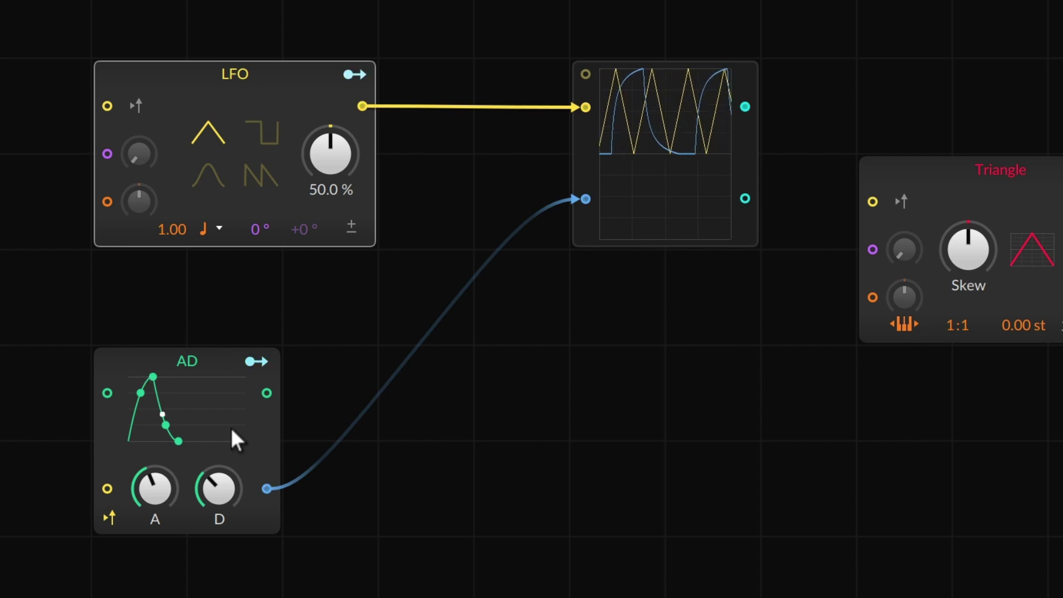
pyautogui.moveTo(151, 488); pyautogui.dragTo(153, 494)
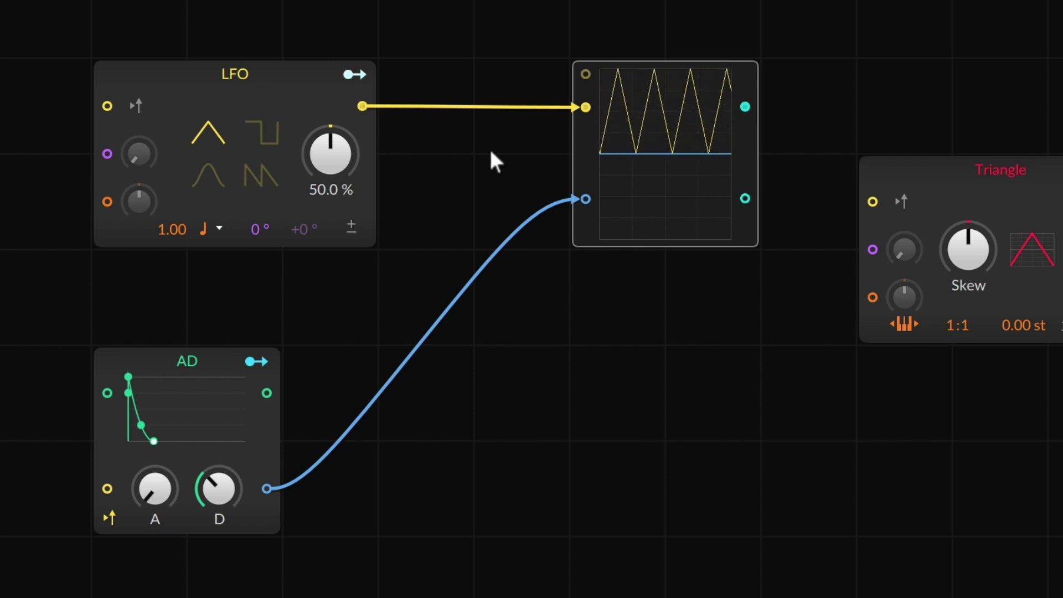
# Cable the scope's second output into the Triangle's pitch input with 8.58 st modulation depth
pyautogui.moveTo(577, 171); pyautogui.dragTo(480, 171)
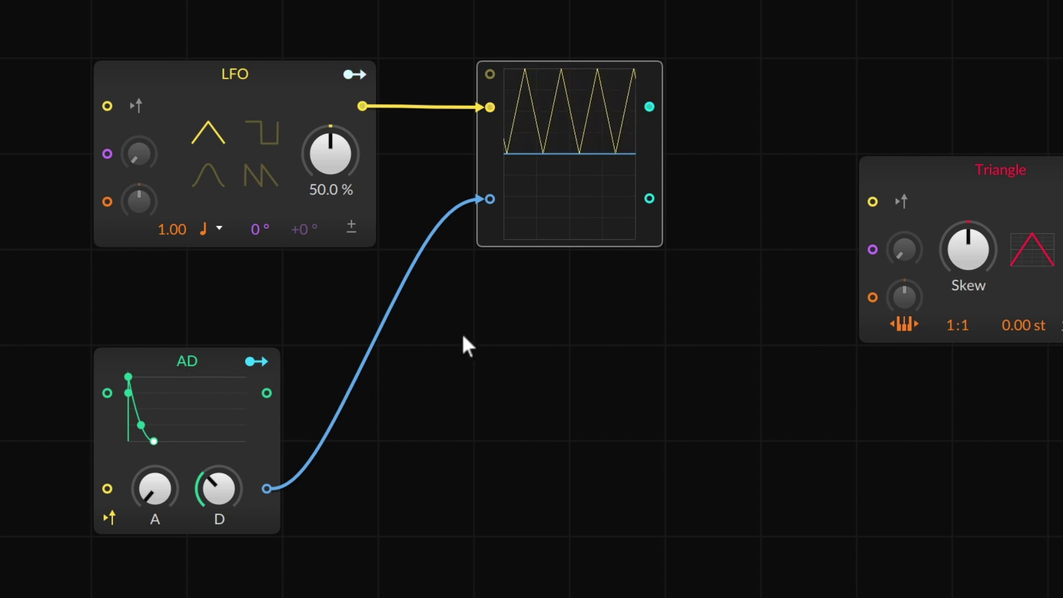
pyautogui.moveTo(649, 198); pyautogui.dragTo(874, 307)
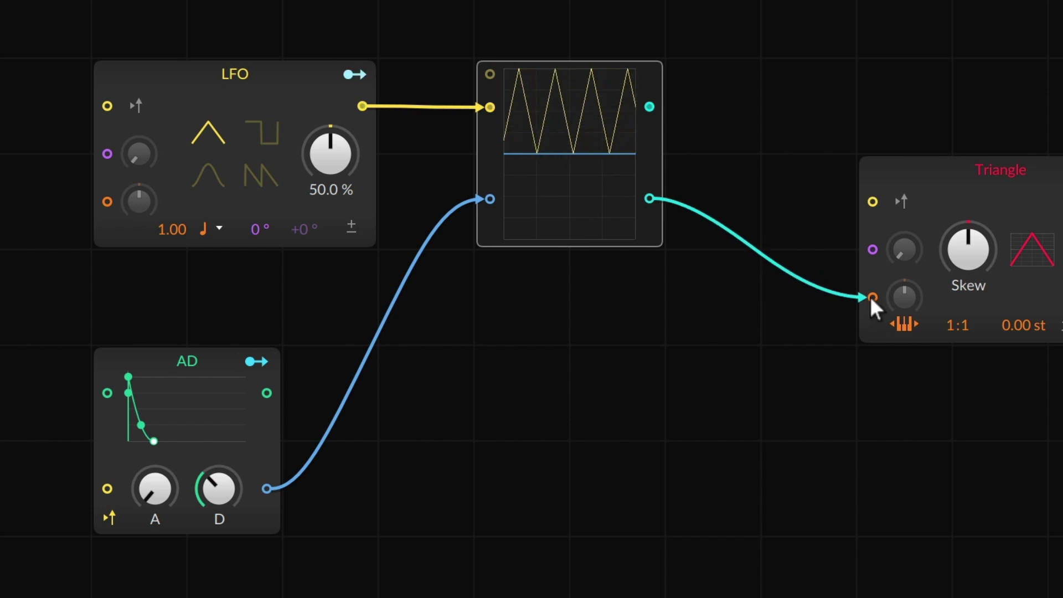
pyautogui.click(905, 297)
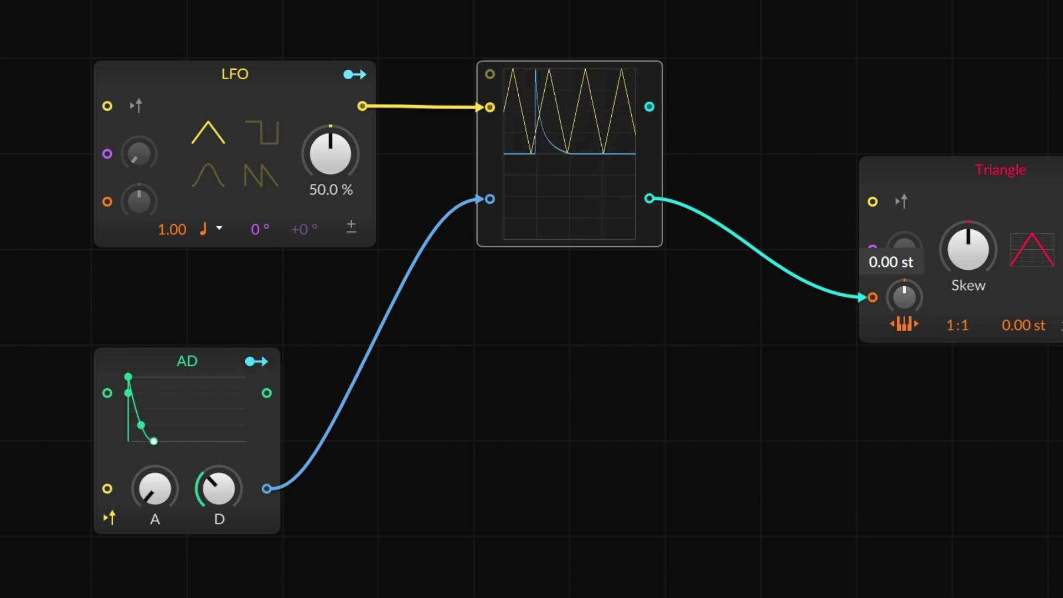
pyautogui.moveTo(904, 297); pyautogui.dragTo(905, 261)
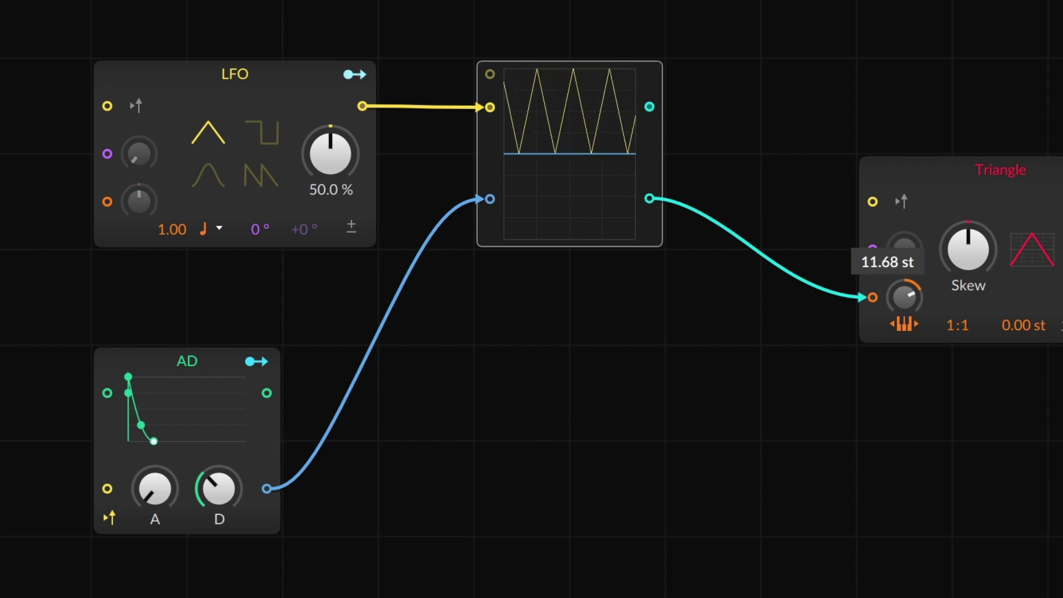
pyautogui.moveTo(904, 298)
pyautogui.mouseDown()
pyautogui.moveTo(904, 310)
pyautogui.moveTo(905, 289)
pyautogui.mouseUp()
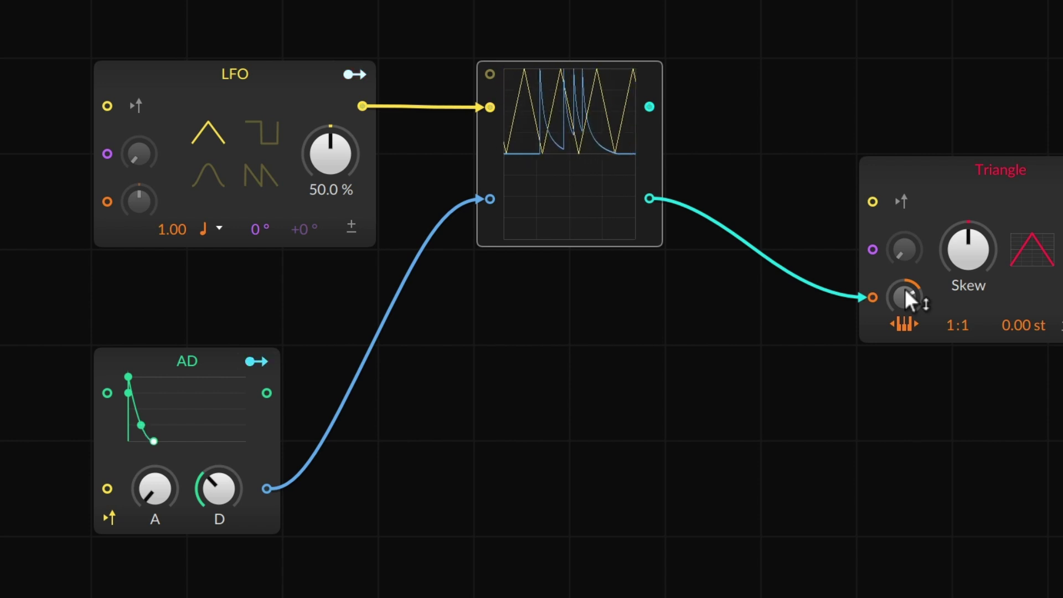
# Set the Triangle's pitch modulation depth to exactly 12 st
pyautogui.doubleClick(904, 289)
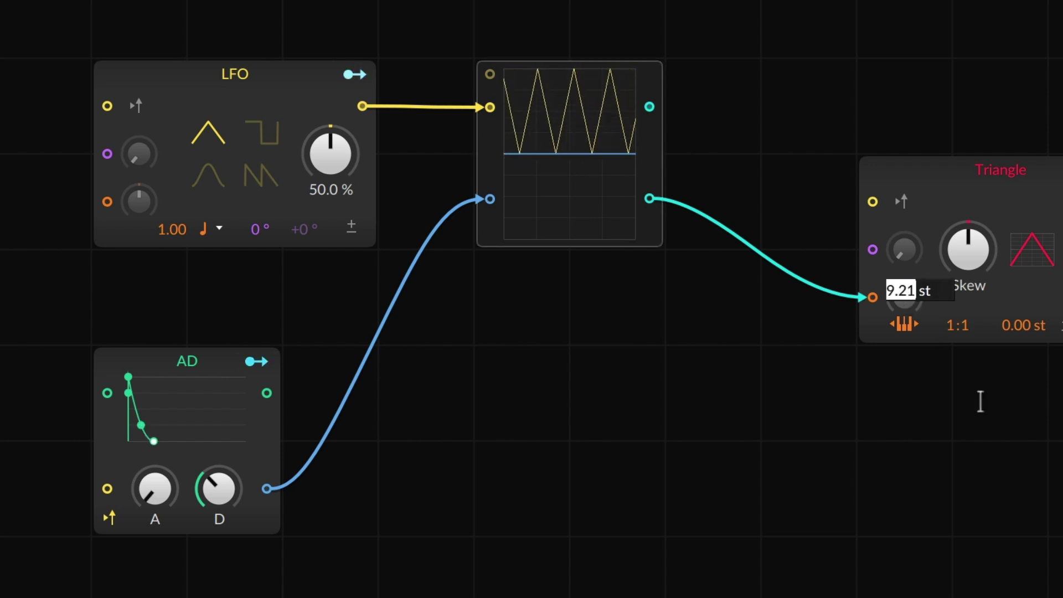
pyautogui.write('12')
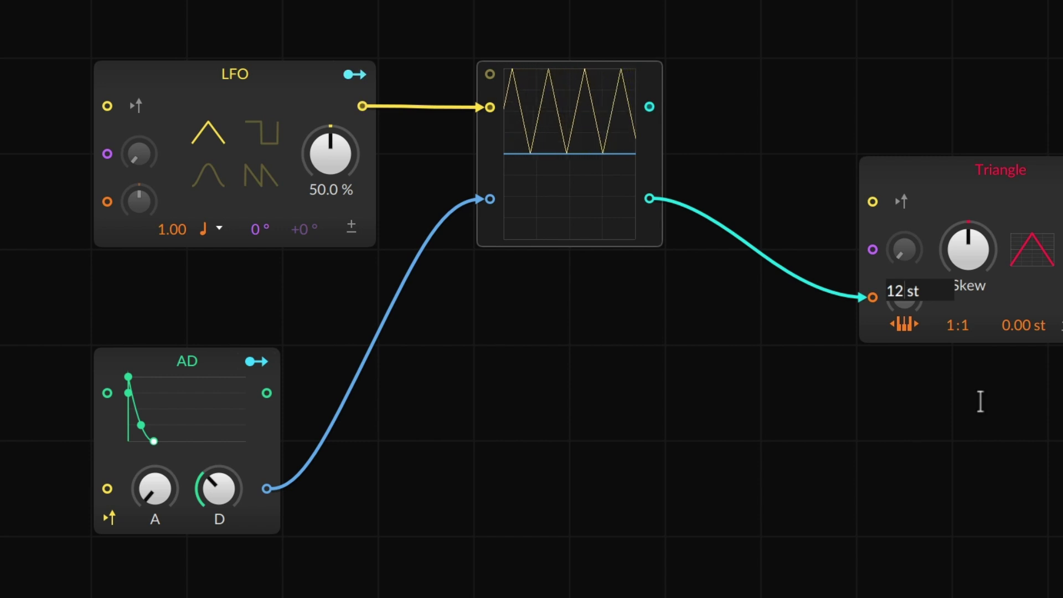
pyautogui.press('Return')
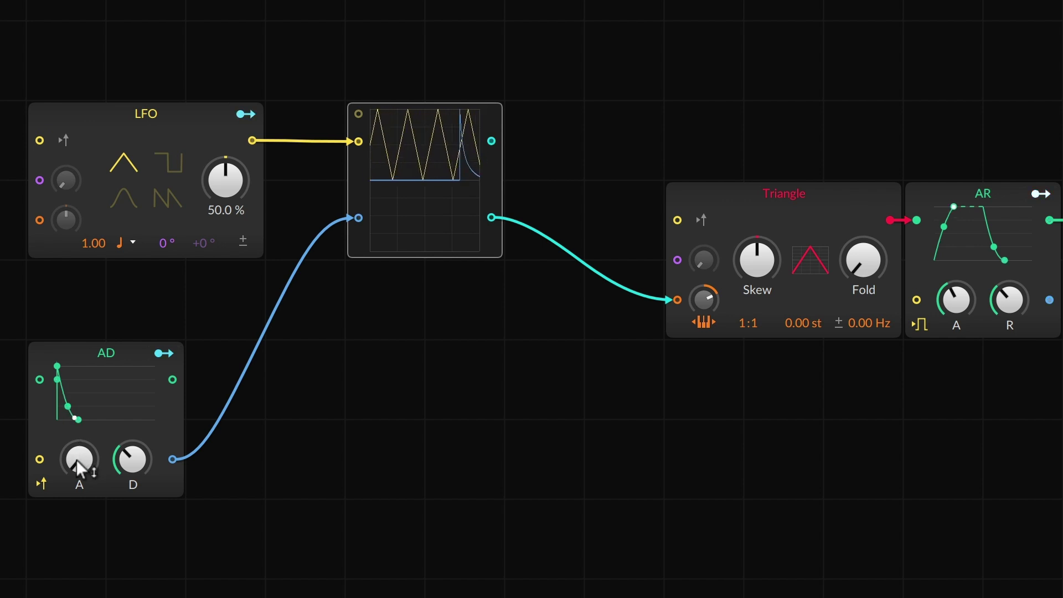
# Set the AD envelope's attack to 0.00 ms
pyautogui.moveTo(76, 461); pyautogui.dragTo(76, 384)
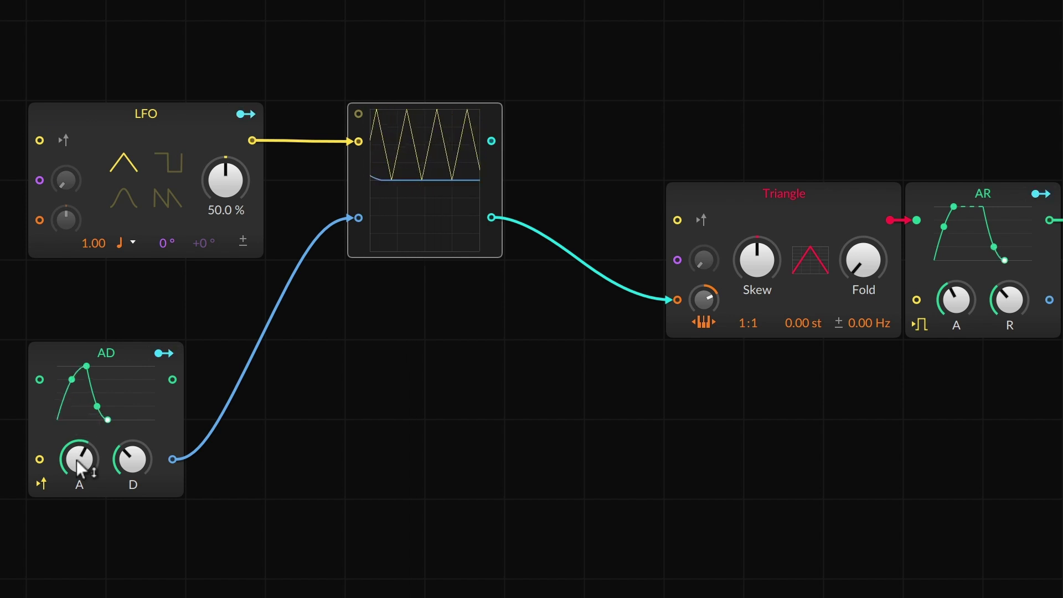
pyautogui.moveTo(76, 460); pyautogui.dragTo(76, 531)
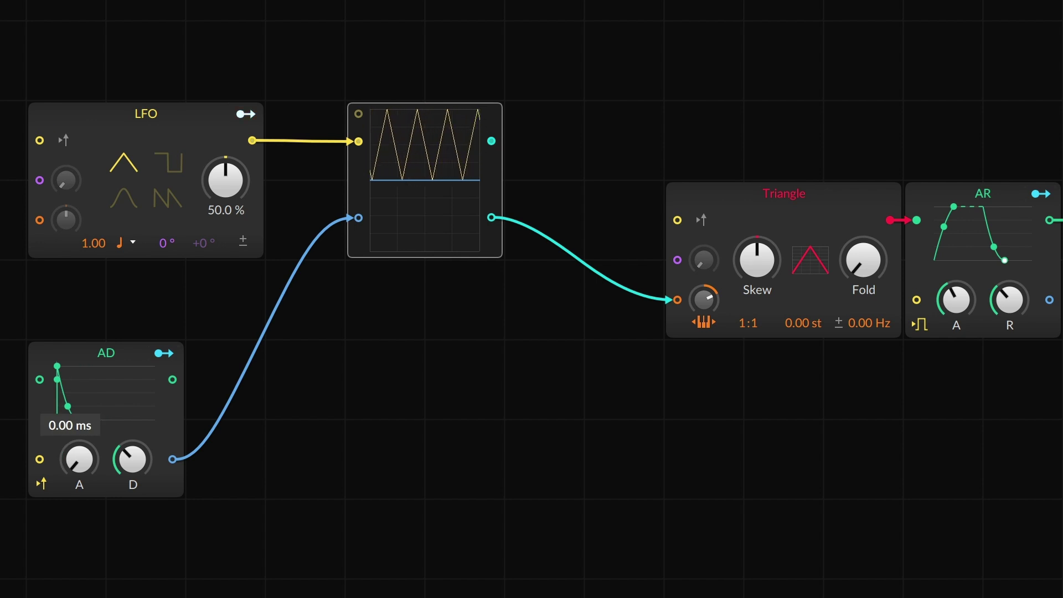
pyautogui.moveTo(76, 459); pyautogui.dragTo(75, 460)
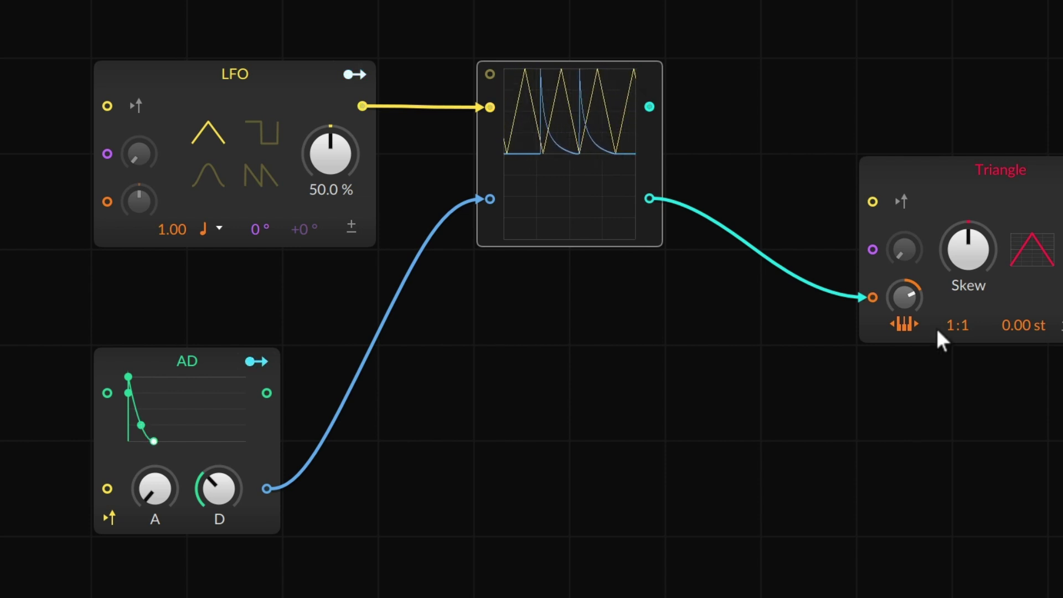
# Reset the Triangle's pitch modulation amount, then enter exactly 12 st
pyautogui.doubleClick(905, 292)
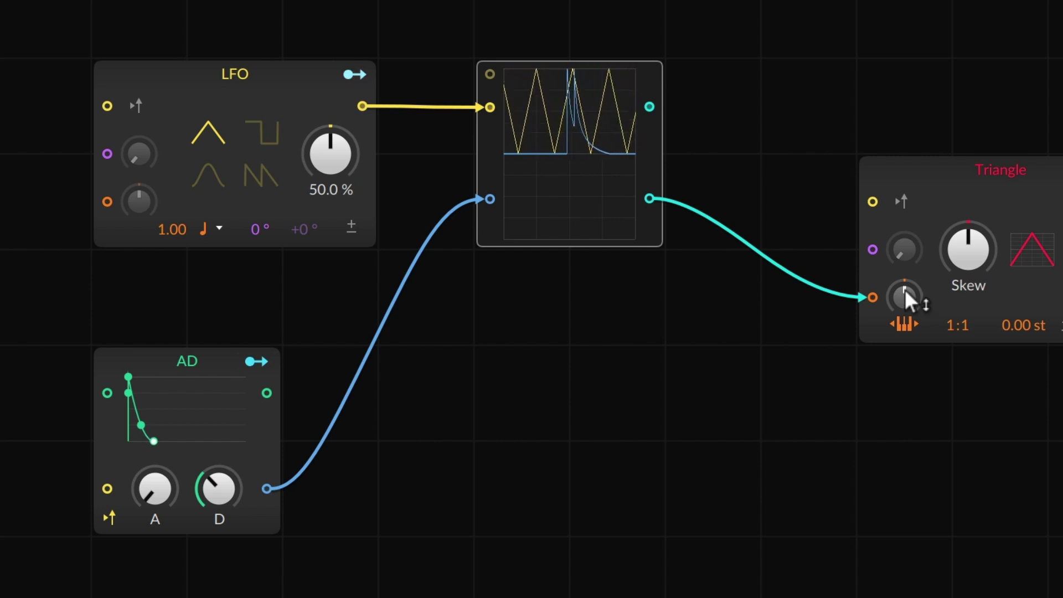
pyautogui.moveTo(905, 289); pyautogui.dragTo(904, 235)
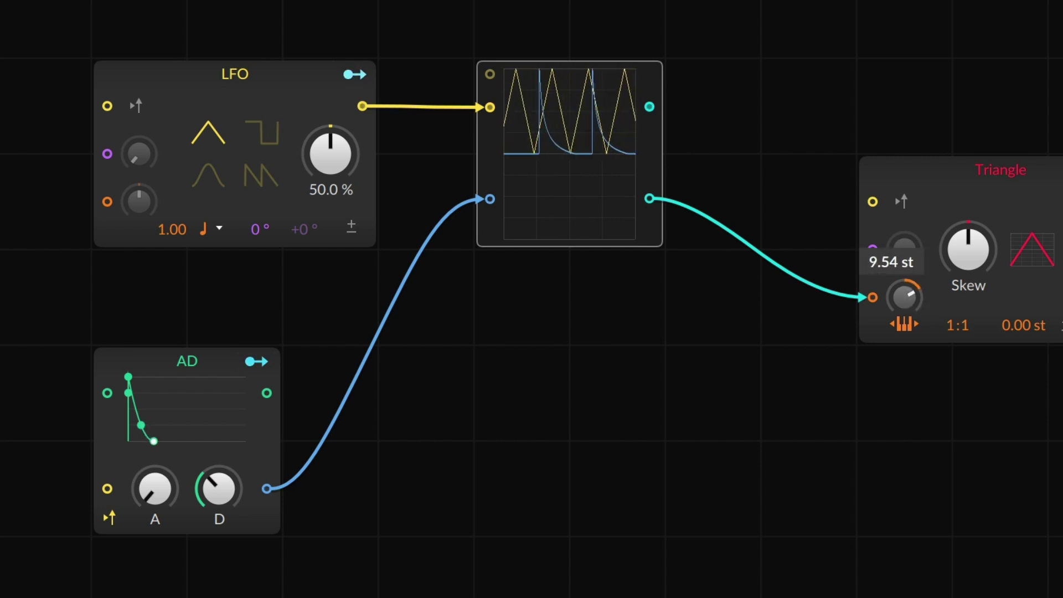
pyautogui.doubleClick(903, 292)
pyautogui.write('12 st')
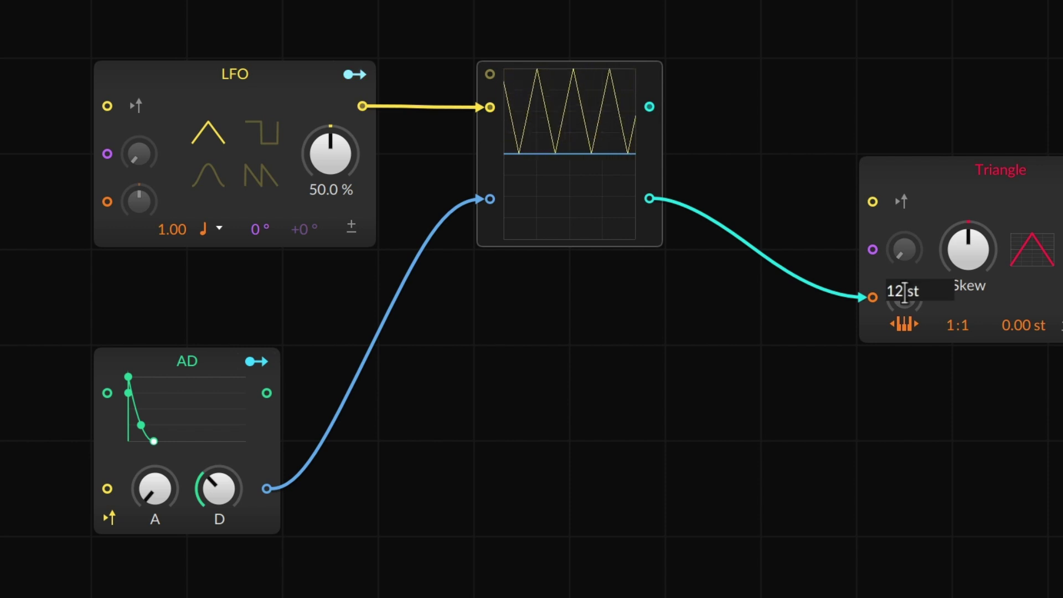
pyautogui.press('Return')
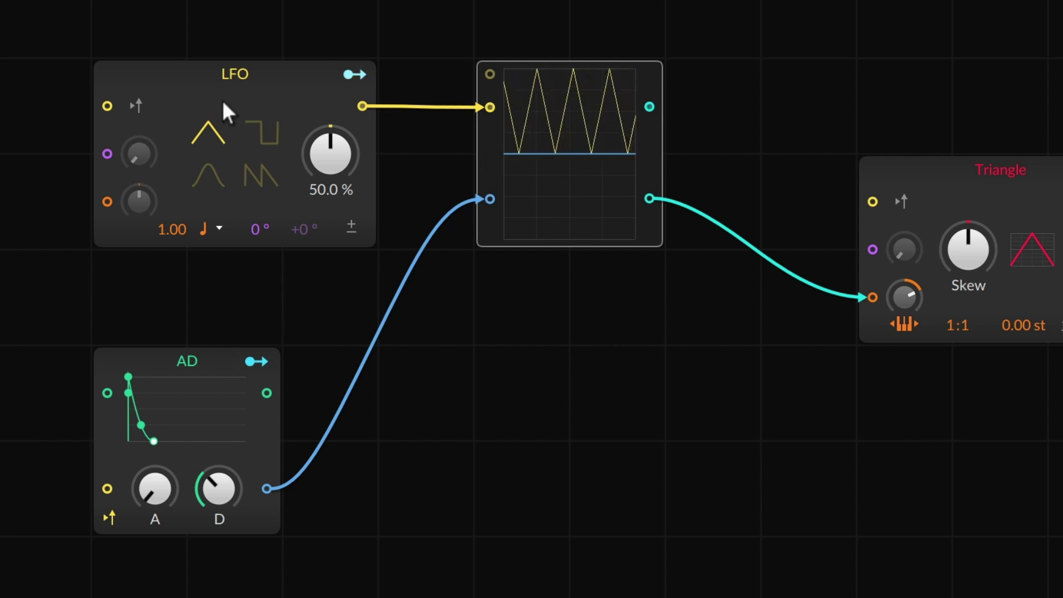
# Switch the LFO to a square wave and move the Triangle's pitch cable to the scope's first output
pyautogui.click(265, 130)
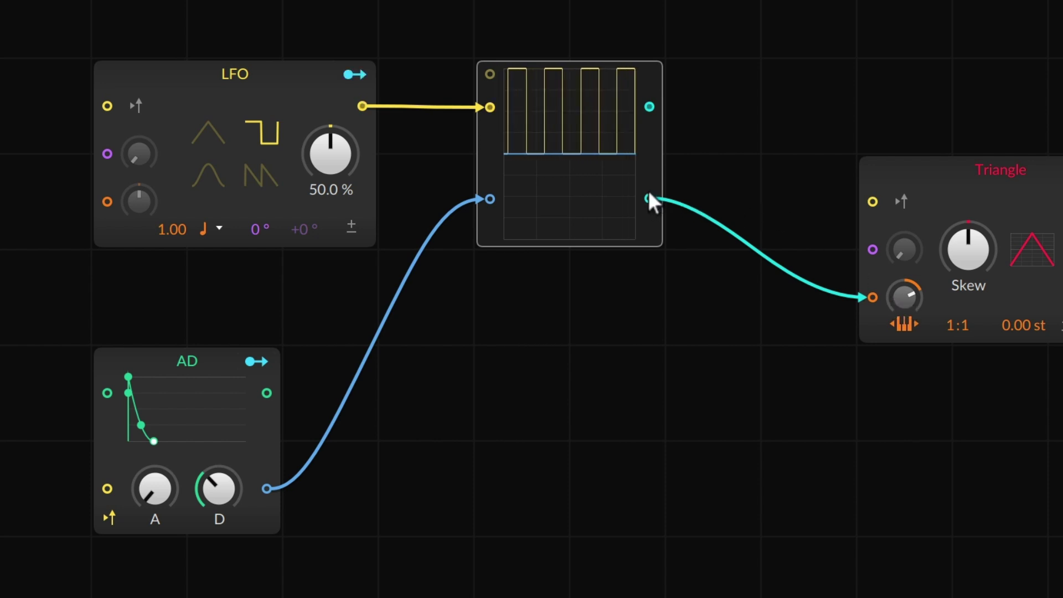
pyautogui.moveTo(649, 197); pyautogui.dragTo(659, 97)
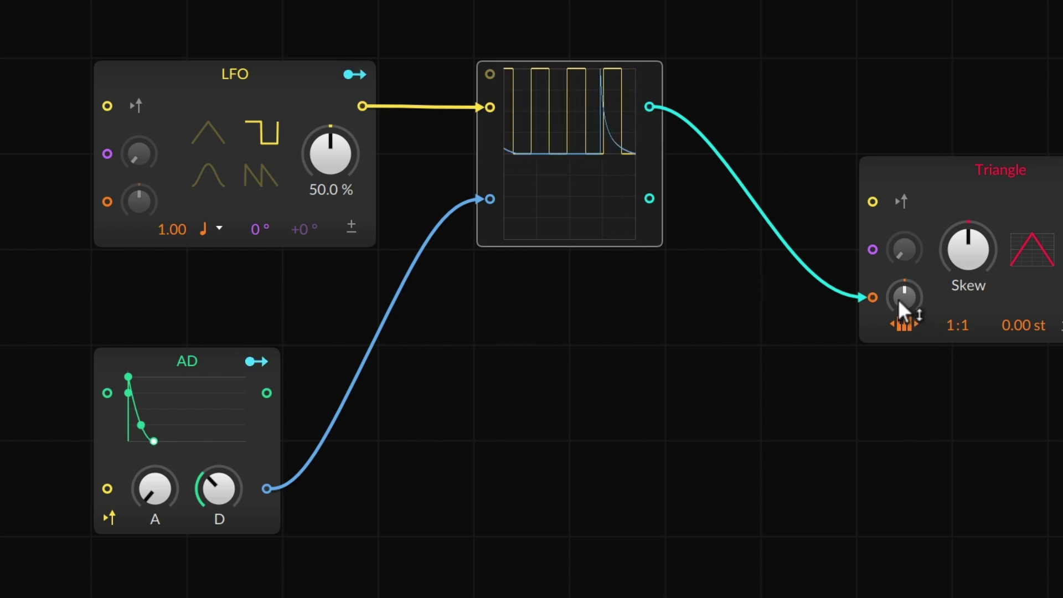
# Increase the Triangle's pitch modulation depth so the square LFO jumps the pitch
pyautogui.moveTo(898, 299); pyautogui.dragTo(898, 271)
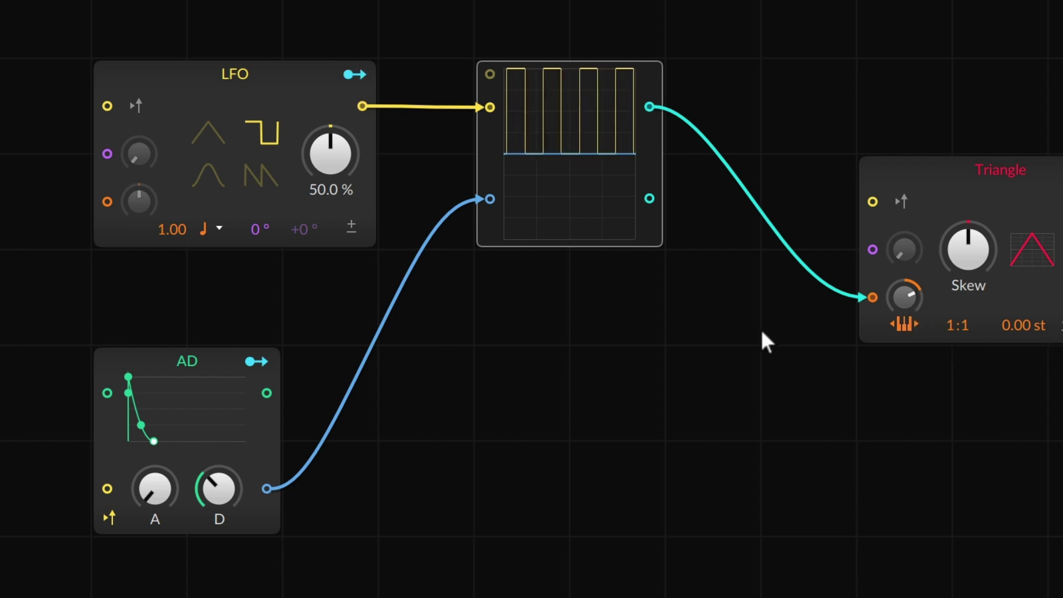
# Switch the LFO back to a triangle wave and lower the pitch modulation depth to 0.63 st
pyautogui.click(208, 128)
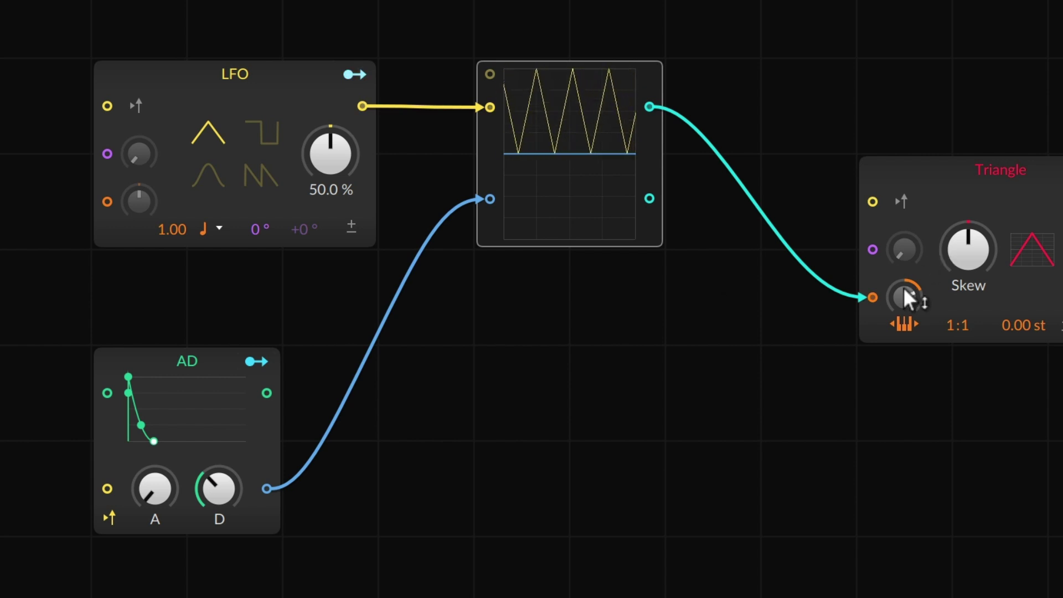
pyautogui.moveTo(906, 298); pyautogui.dragTo(905, 294)
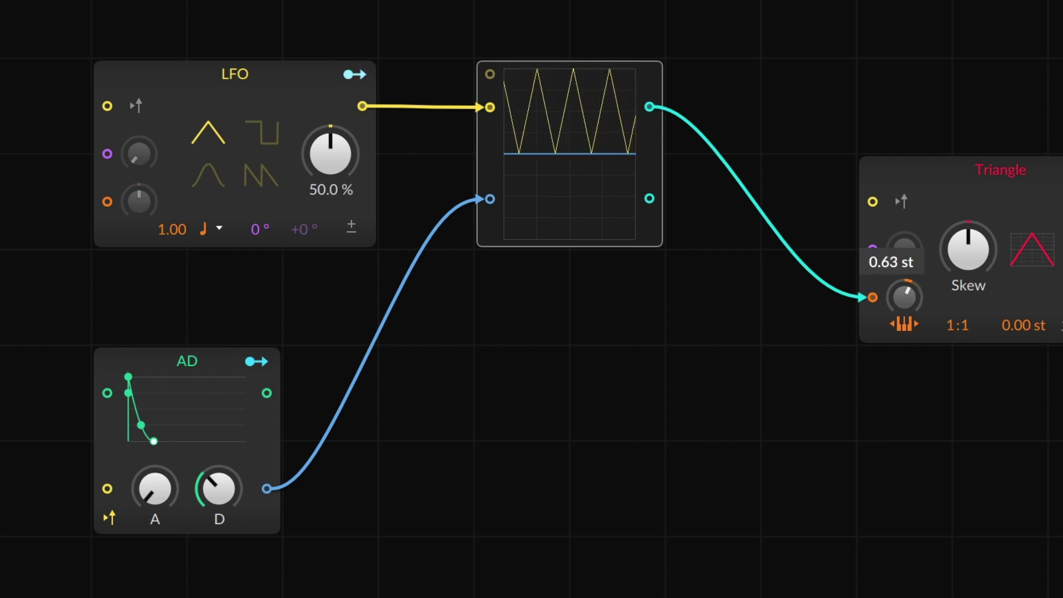
# Switch the LFO rate unit to Hertz at 6.00 Hz and set a small Triangle pitch modulation depth
pyautogui.click(219, 227)
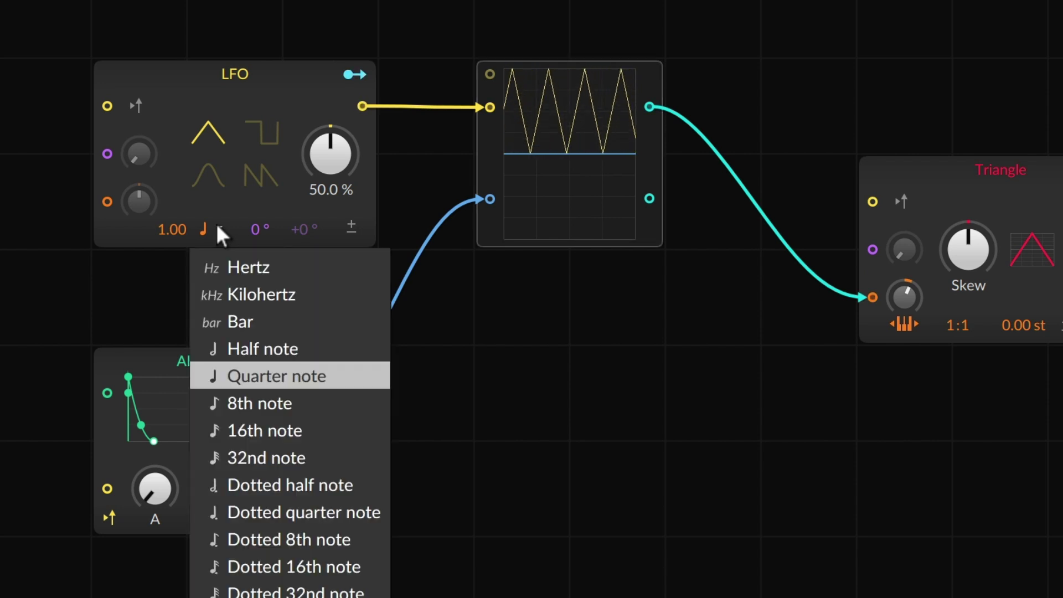
pyautogui.click(277, 268)
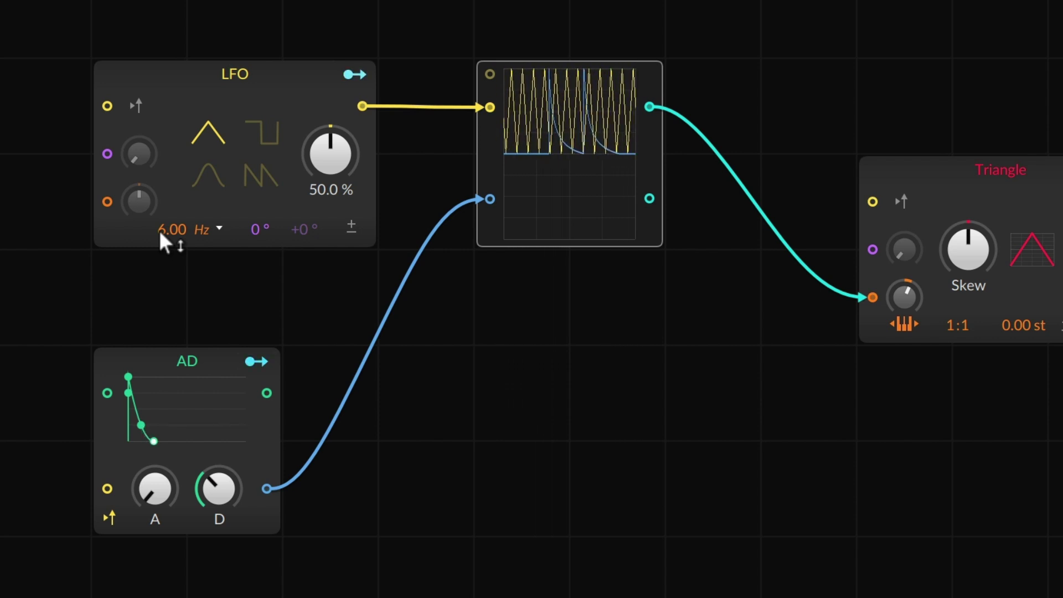
pyautogui.click(903, 298)
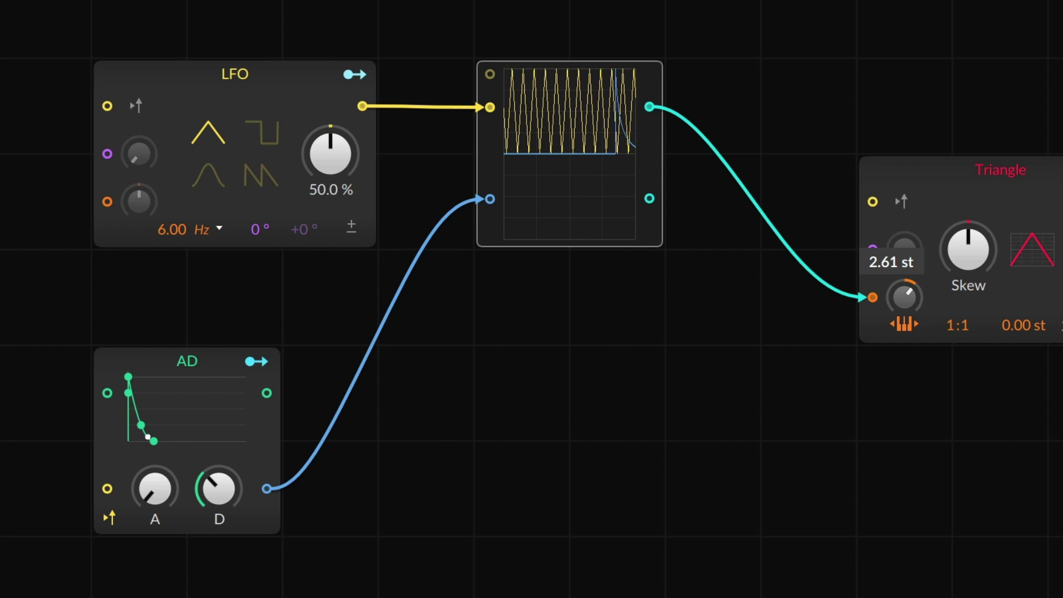
pyautogui.moveTo(903, 297); pyautogui.dragTo(902, 298)
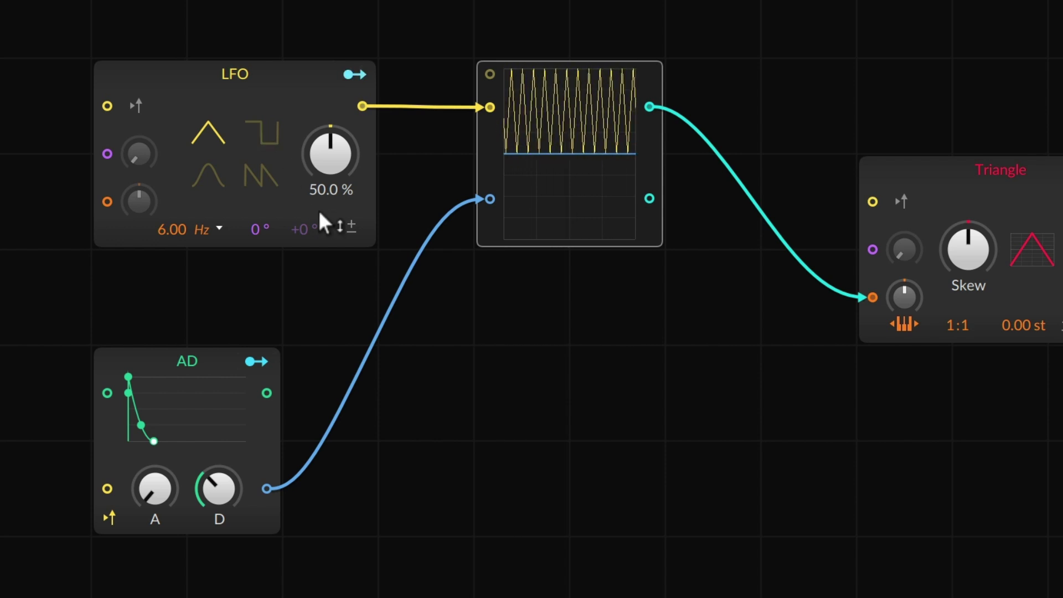
# Turn on the LFO's ± bipolar mode and nudge the Triangle pitch modulation amount slightly
pyautogui.click(351, 227)
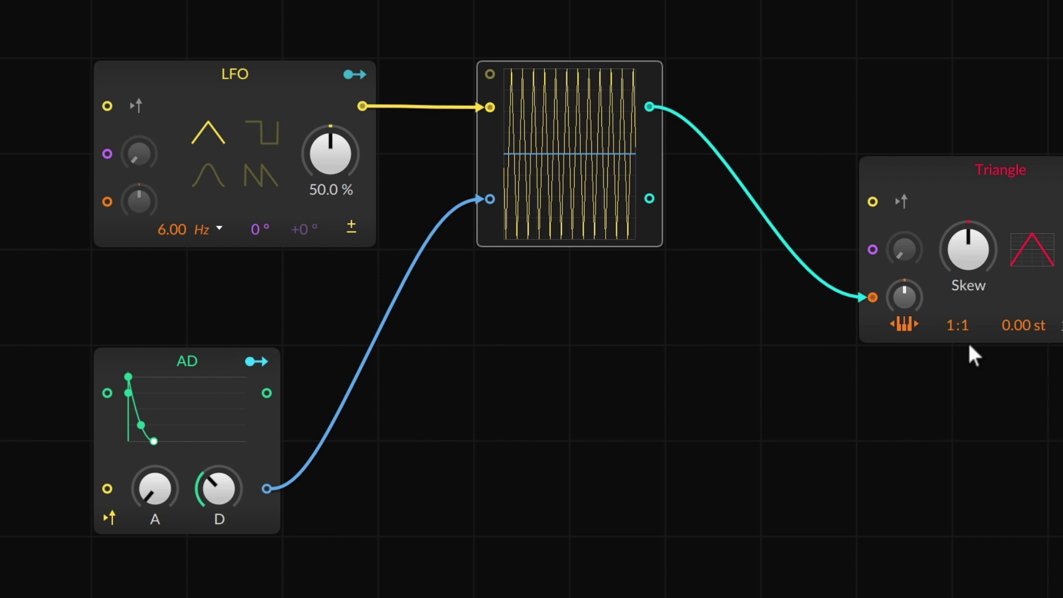
pyautogui.click(906, 296)
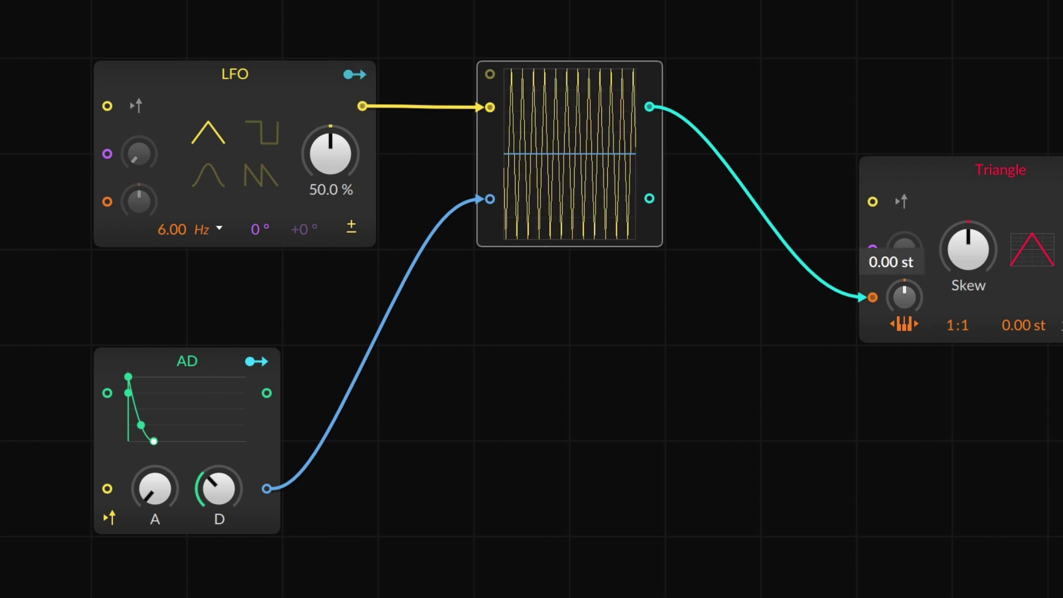
pyautogui.moveTo(906, 297)
pyautogui.mouseDown()
pyautogui.moveTo(905, 269)
pyautogui.moveTo(908, 293)
pyautogui.mouseUp()
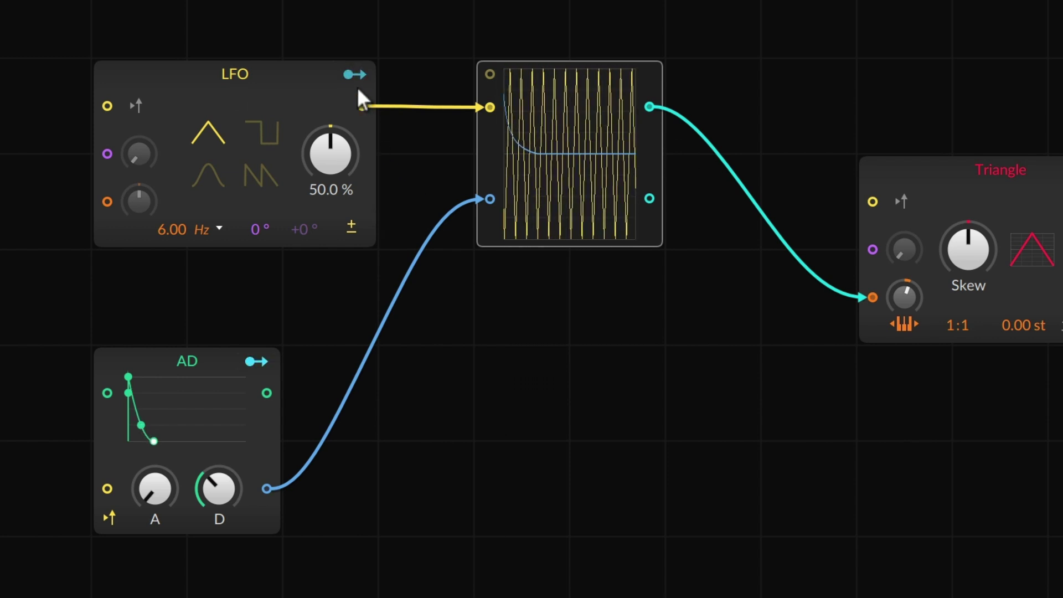
# Cable the LFO output into the AD input, and the AD output into the Triangle pitch input
pyautogui.moveTo(361, 105); pyautogui.dragTo(116, 391)
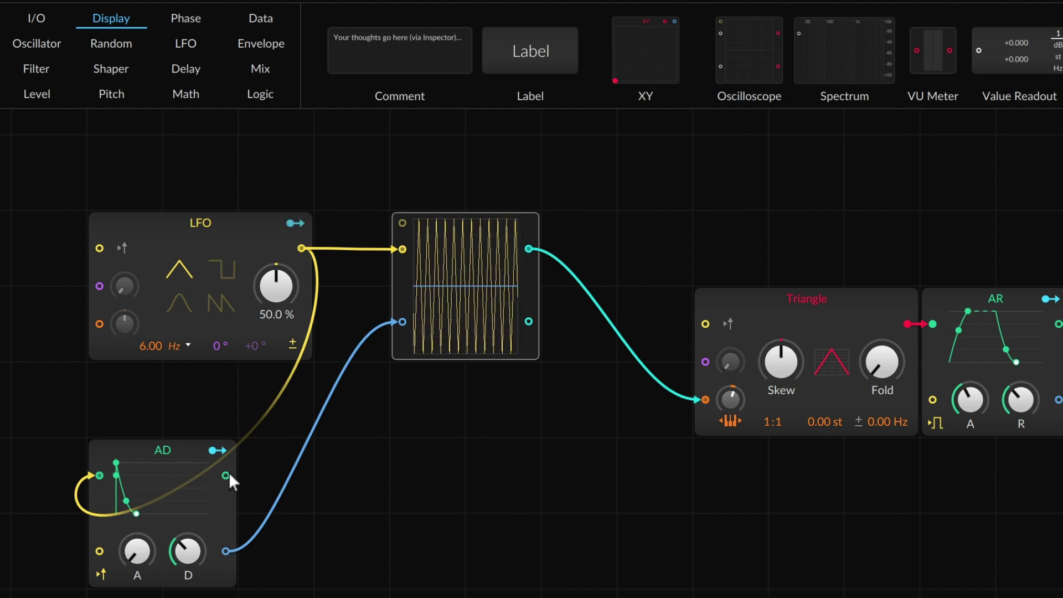
pyautogui.moveTo(226, 475); pyautogui.dragTo(704, 397)
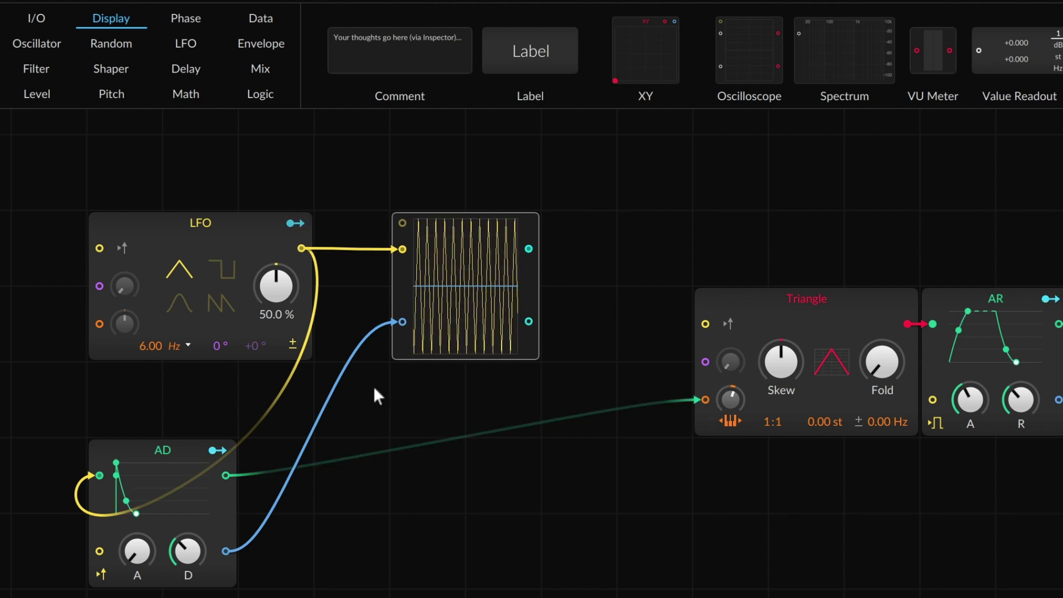
# Patch the AD output into the scope's upper input and turn up the AD decay
pyautogui.moveTo(223, 472)
pyautogui.mouseDown()
pyautogui.moveTo(370, 258)
pyautogui.moveTo(400, 247)
pyautogui.mouseUp()
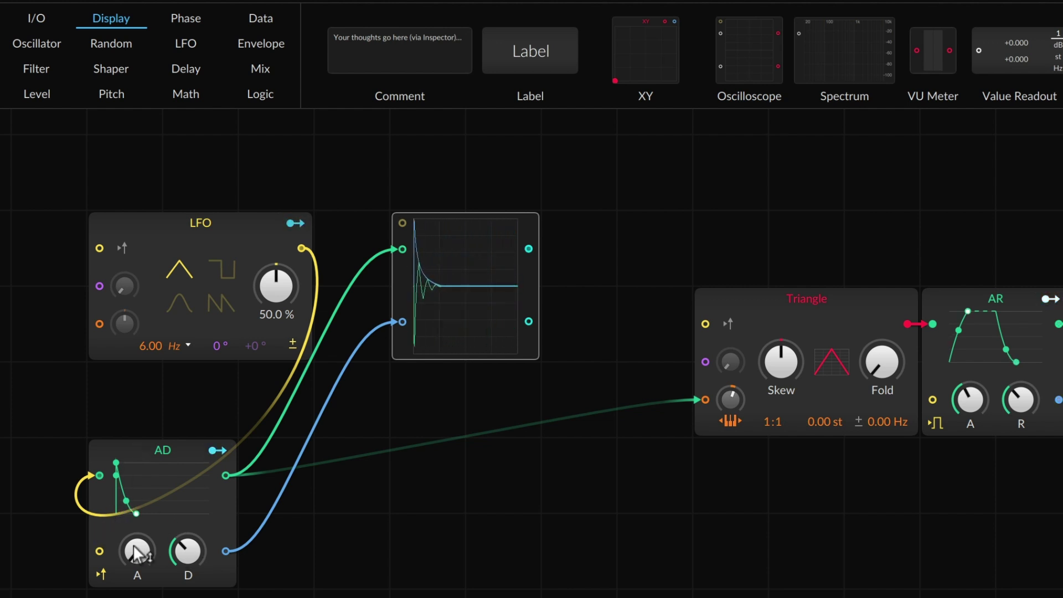
pyautogui.moveTo(187, 551)
pyautogui.mouseDown()
pyautogui.moveTo(187, 540)
pyautogui.moveTo(187, 551)
pyautogui.mouseUp()
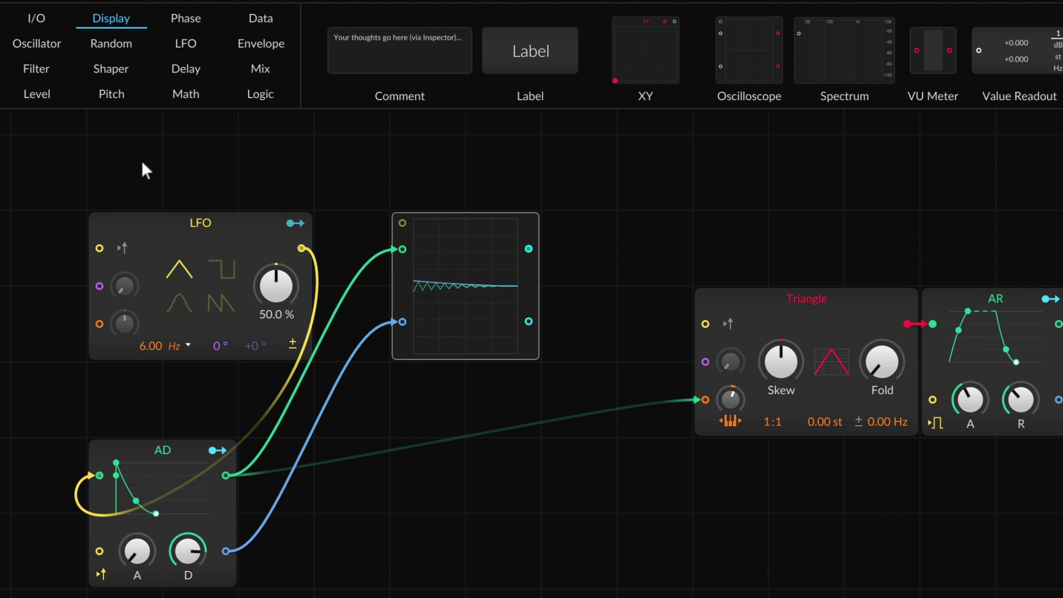
# Drop an AR envelope from the Envelope palette onto the AD module, keeping its cables, and zero its attack
pyautogui.click(255, 49)
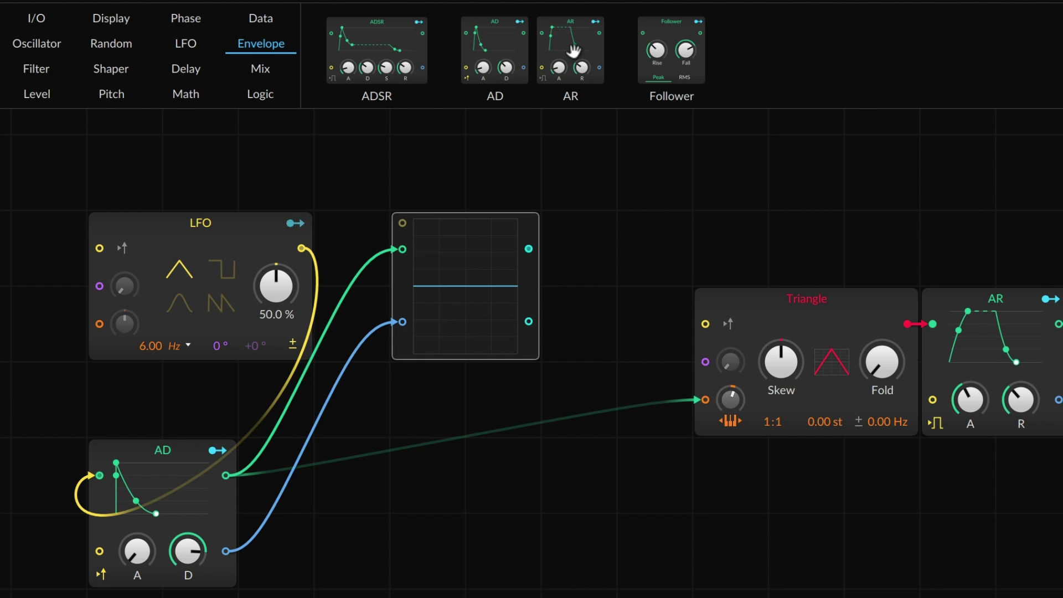
pyautogui.moveTo(573, 51); pyautogui.dragTo(160, 492)
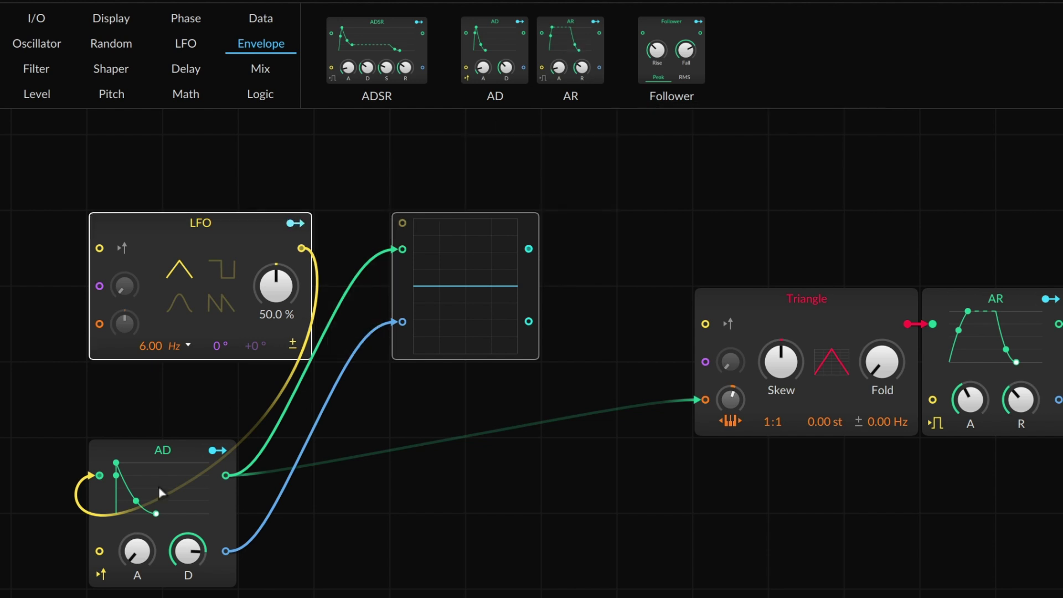
pyautogui.click(139, 521)
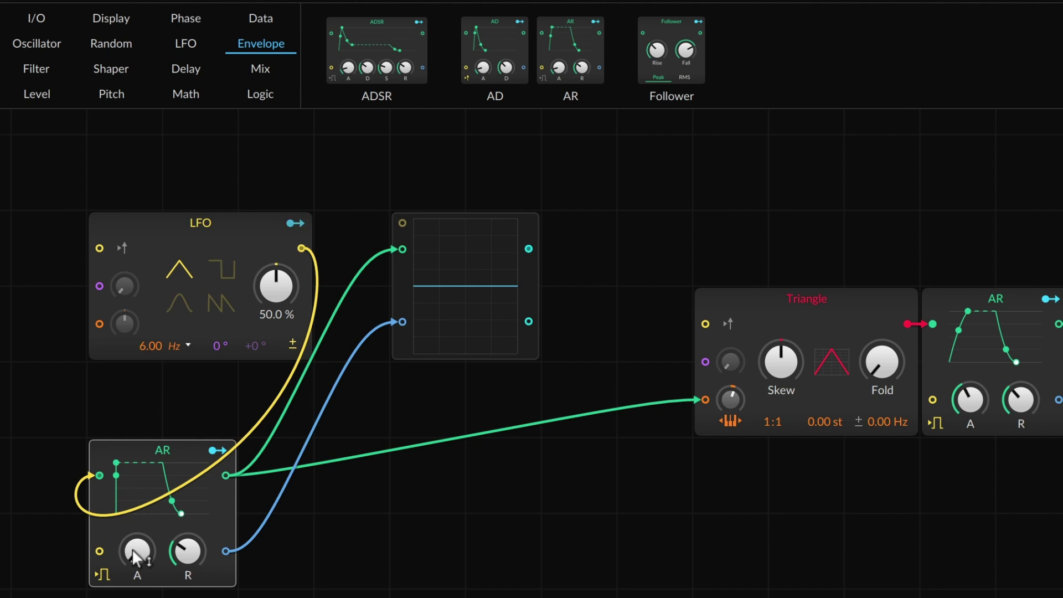
pyautogui.moveTo(137, 556); pyautogui.dragTo(132, 550)
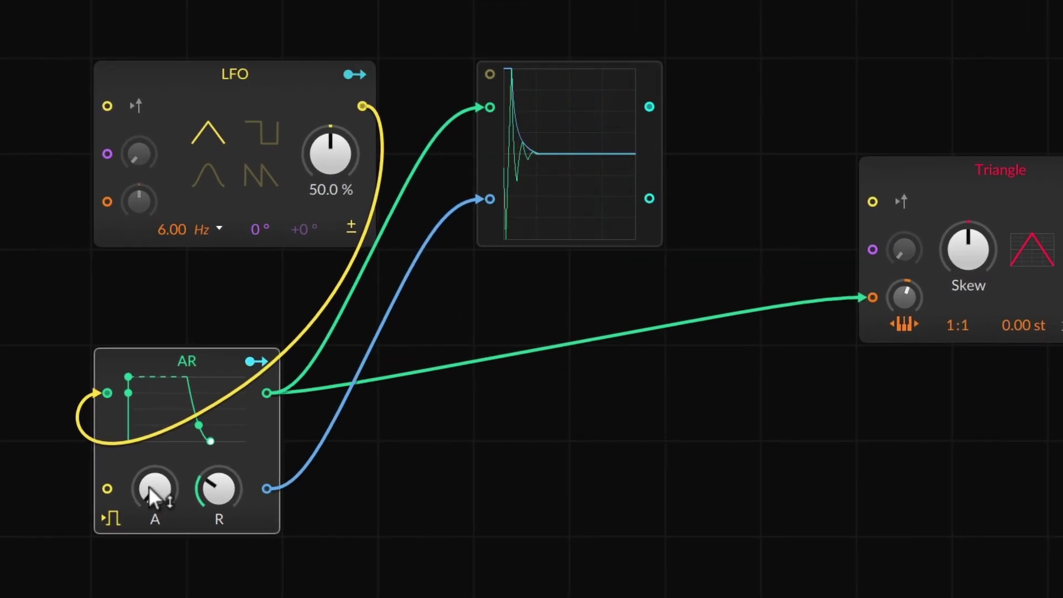
# Lengthen the AR attack to about 3.4 seconds and bend its attack curve downward
pyautogui.moveTo(148, 486); pyautogui.dragTo(149, 461)
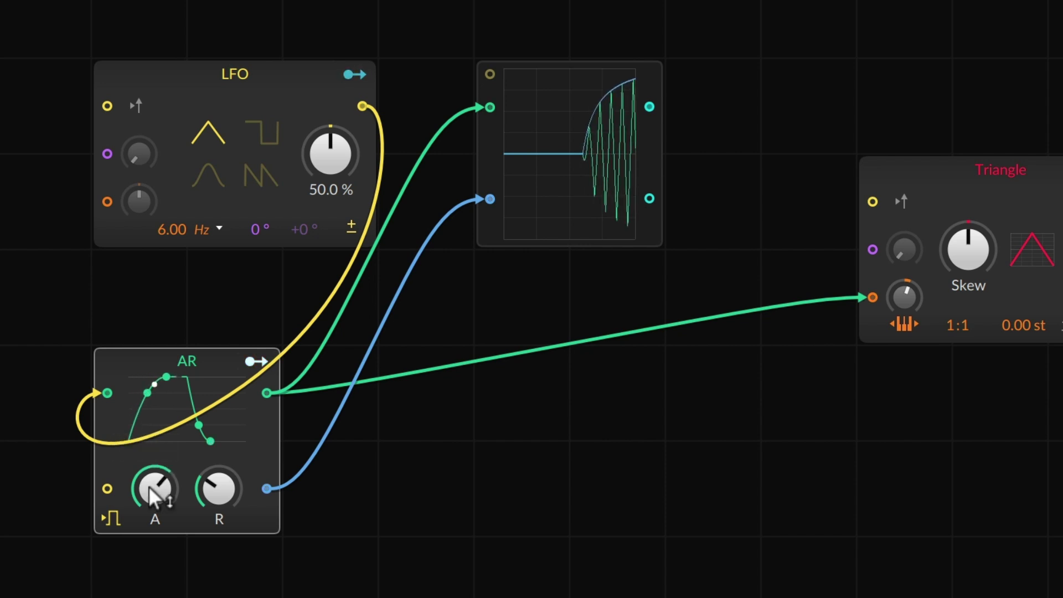
pyautogui.moveTo(150, 505)
pyautogui.mouseDown()
pyautogui.moveTo(150, 492)
pyautogui.moveTo(152, 514)
pyautogui.mouseUp()
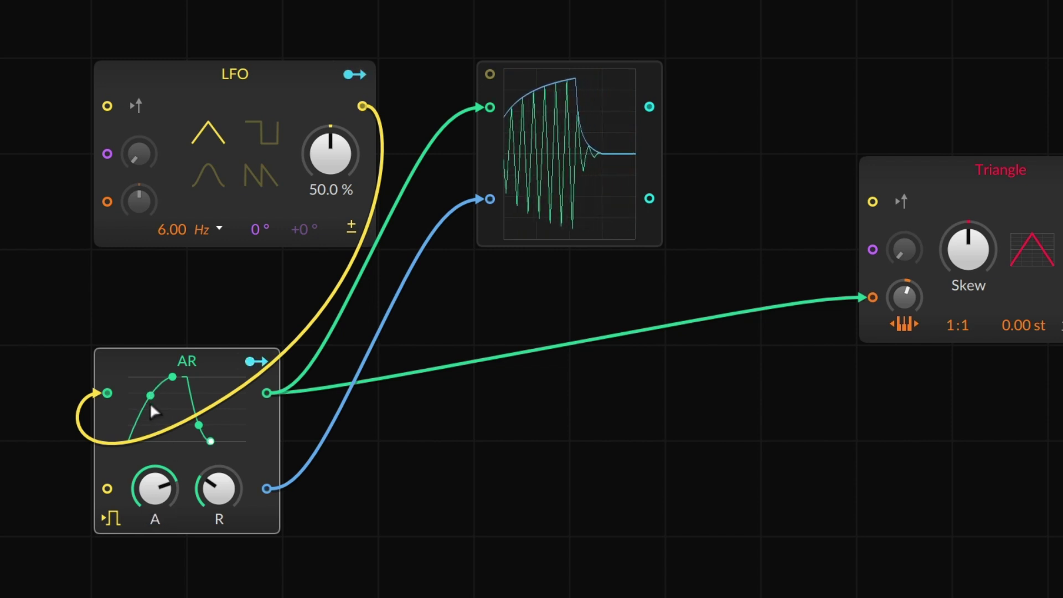
pyautogui.moveTo(151, 406); pyautogui.dragTo(159, 455)
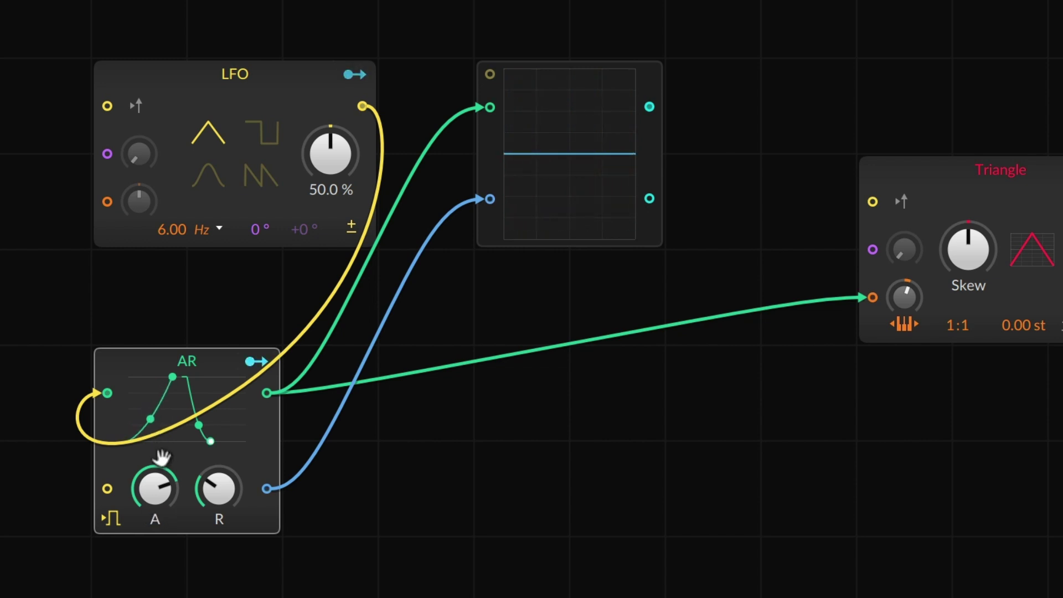